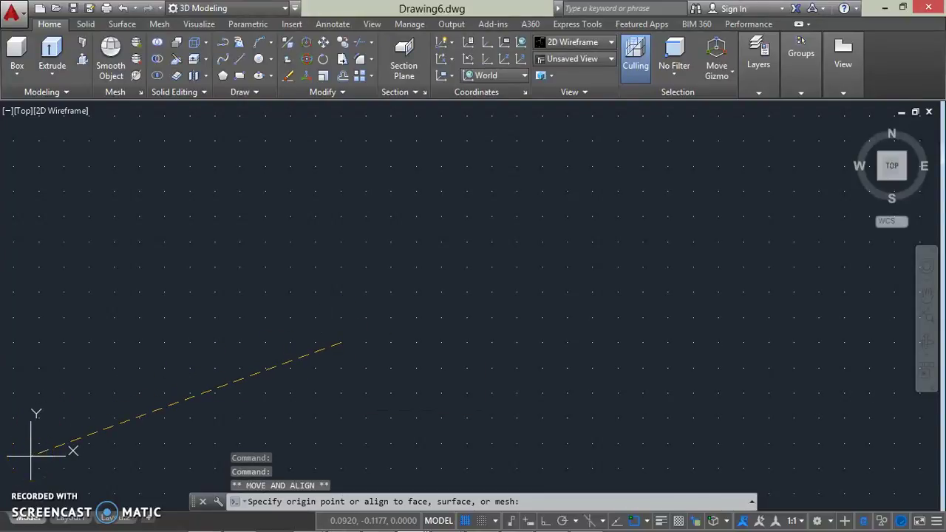
# Move the UCS origin to the lower-left corner of the drawing area.
pyautogui.click(31, 454)
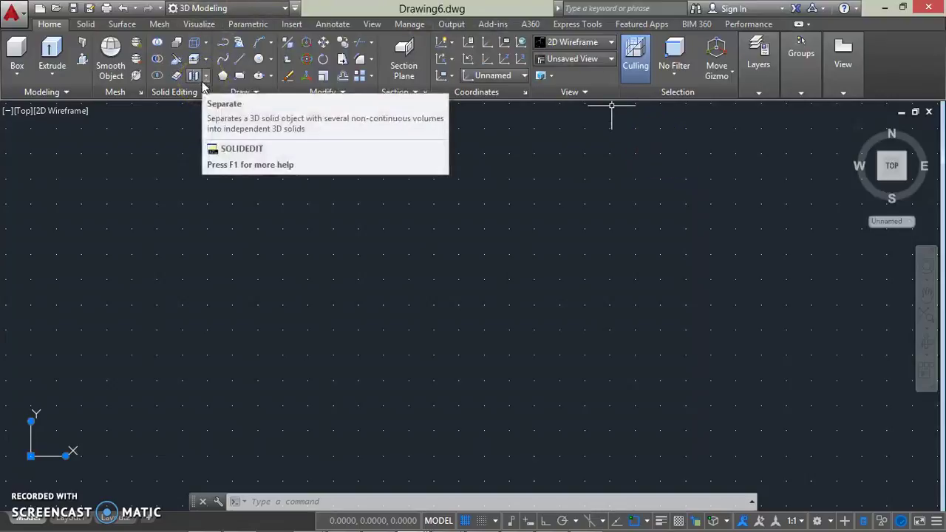
pyautogui.click(264, 73)
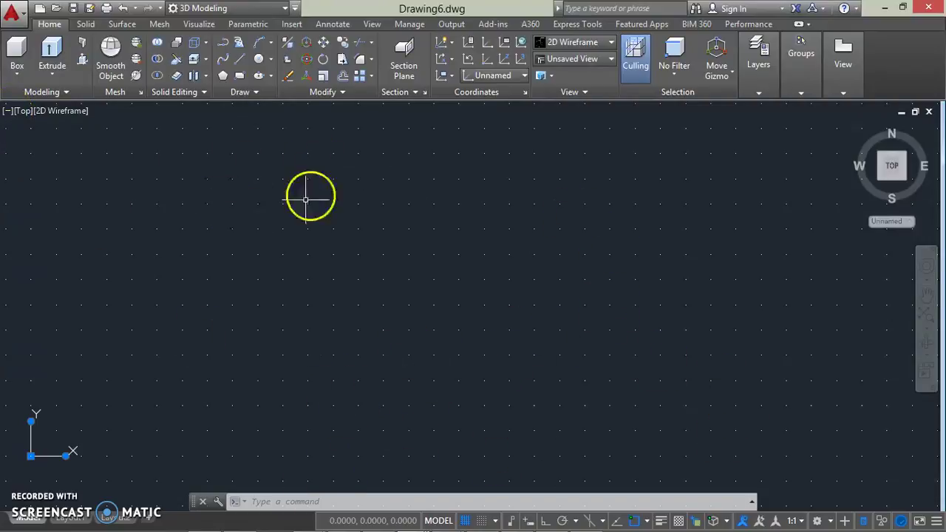
# Split the drawing area into Two: Vertical viewports and activate the left one.
pyautogui.click(9, 112)
pyautogui.moveTo(82, 141)
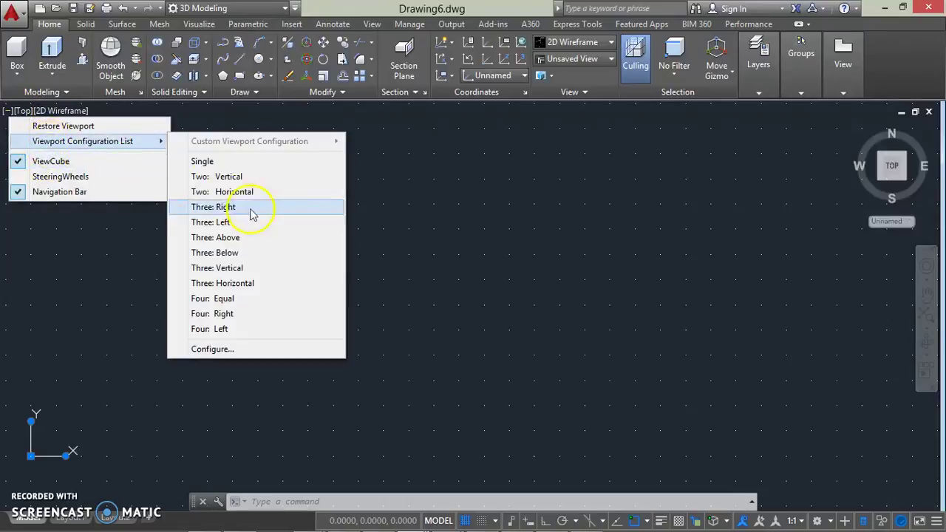
pyautogui.click(222, 176)
pyautogui.click(275, 217)
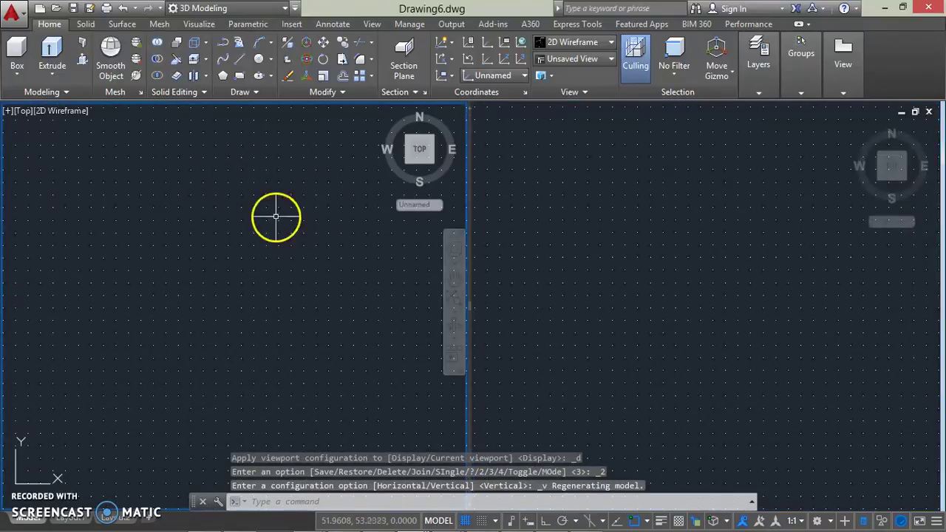
pyautogui.click(524, 237)
pyautogui.click(232, 179)
pyautogui.click(606, 257)
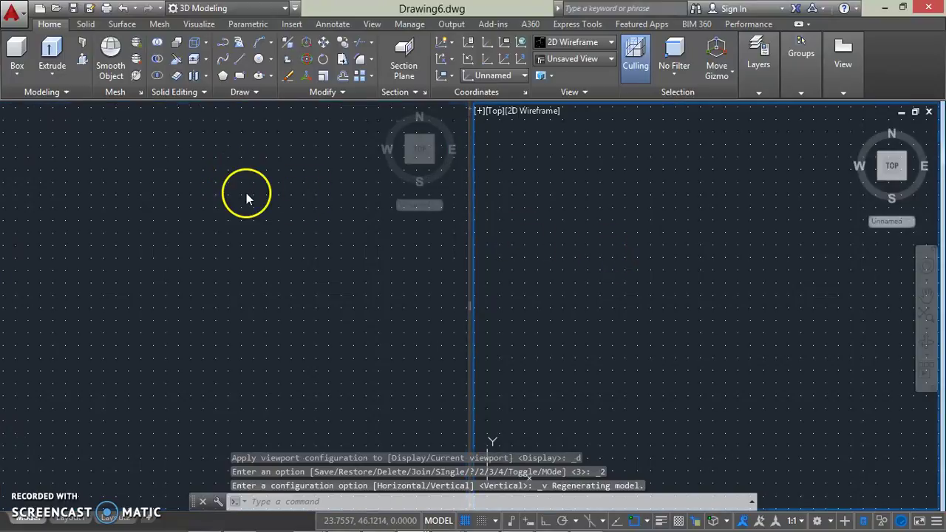
pyautogui.click(247, 196)
pyautogui.click(562, 256)
pyautogui.click(325, 223)
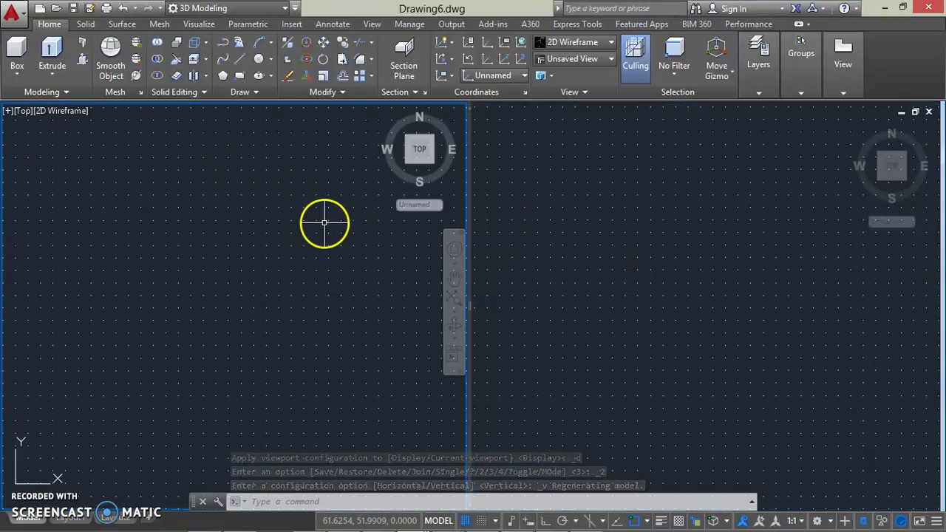
# Draw a circle by centre and radius in the left viewport.
pyautogui.click(258, 61)
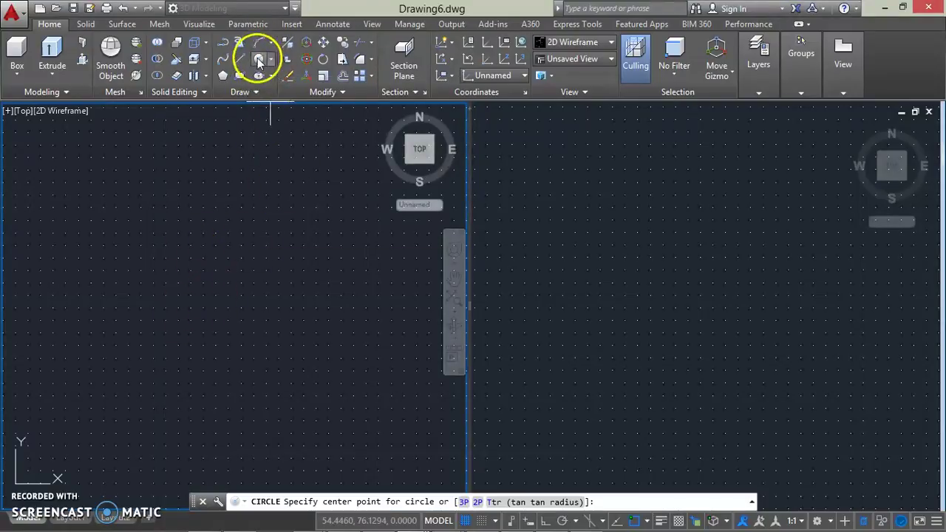
pyautogui.click(258, 61)
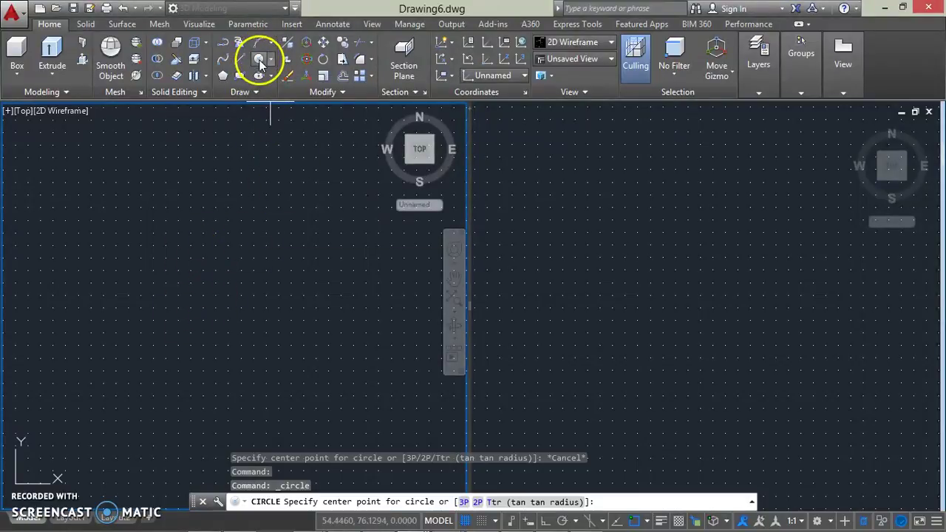
pyautogui.click(206, 299)
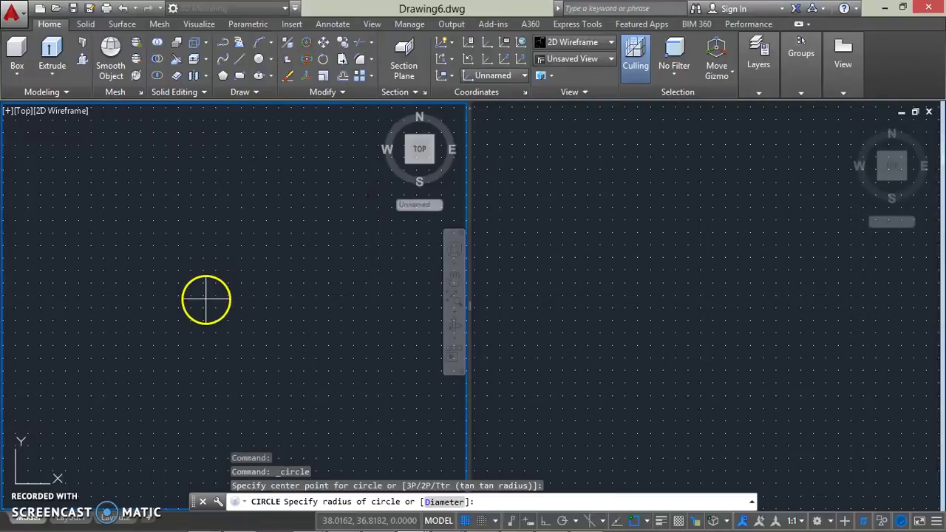
pyautogui.click(251, 299)
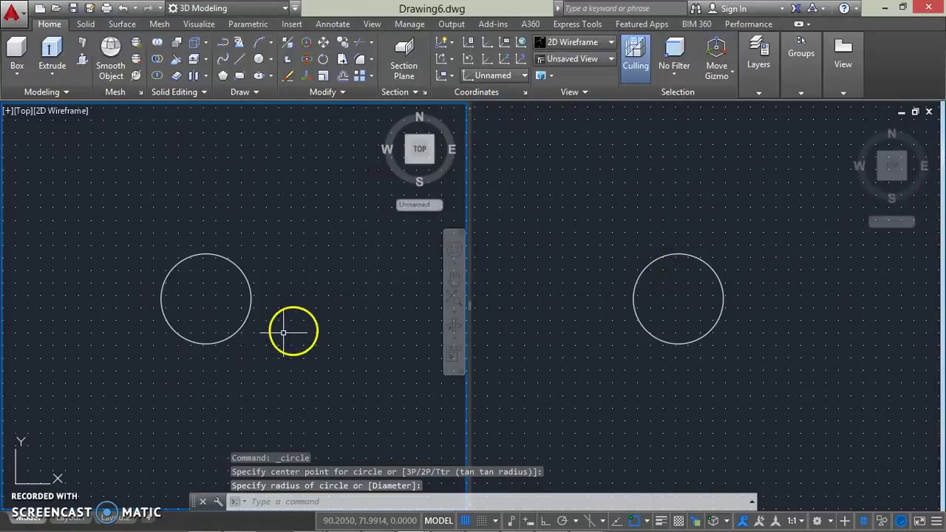
# Set the right viewport to SW Isometric and frame the circle there.
pyautogui.click(705, 265)
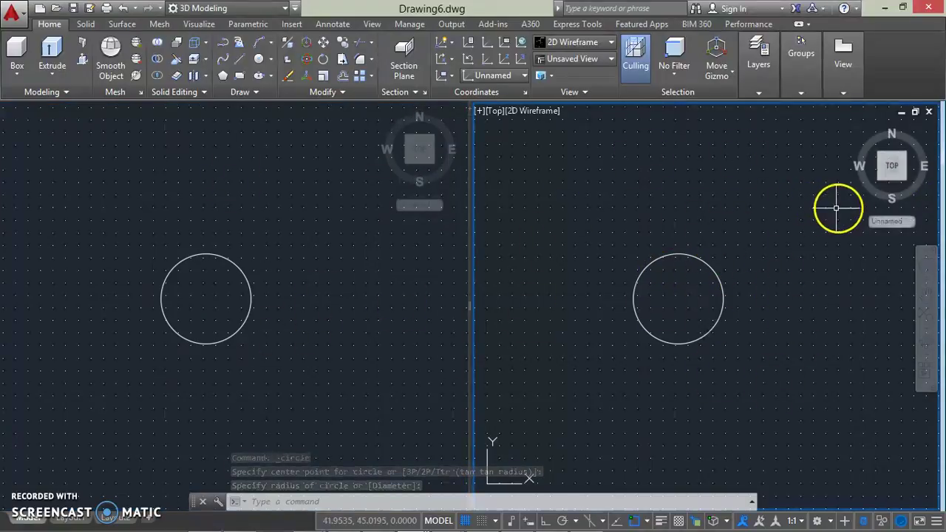
pyautogui.moveTo(892, 166)
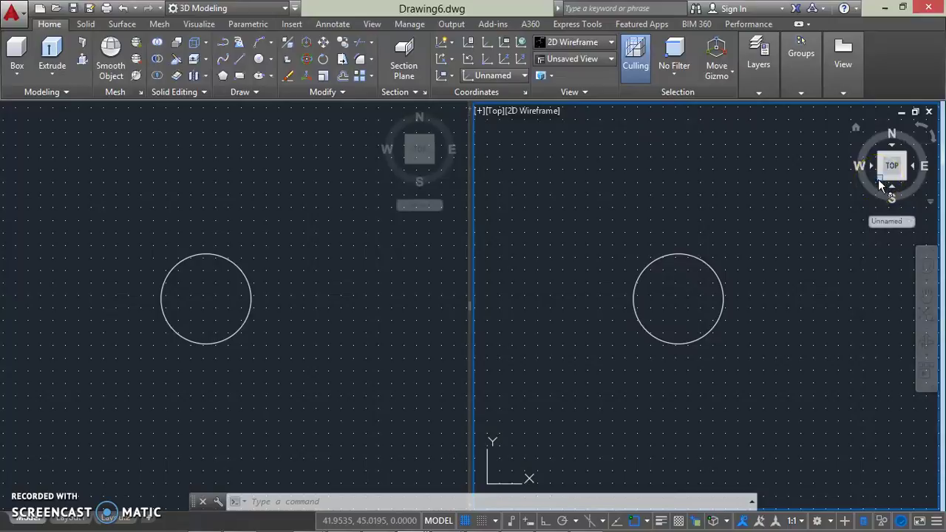
pyautogui.click(879, 181)
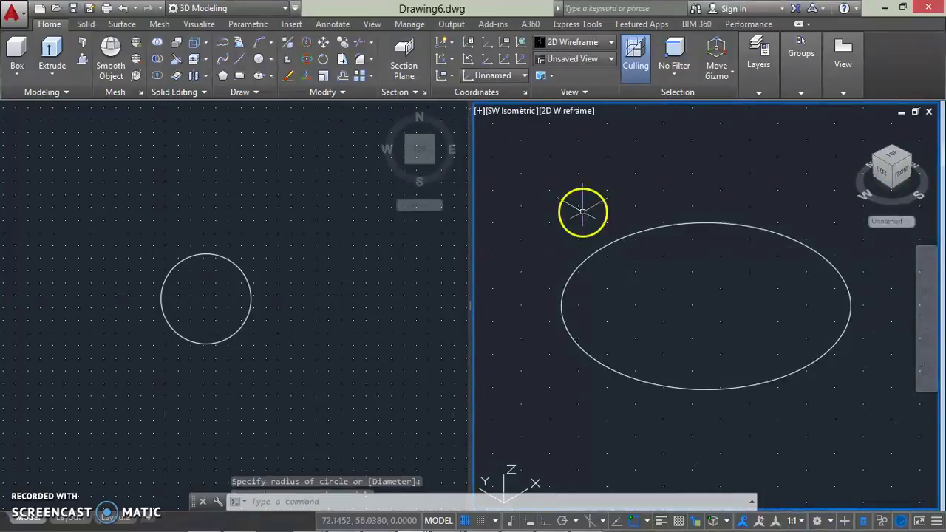
pyautogui.scroll(-5, 606, 214)
pyautogui.moveTo(620, 233)
pyautogui.mouseDown(button='middle')
pyautogui.moveTo(685, 301)
pyautogui.moveTo(678, 279)
pyautogui.moveTo(681, 325)
pyautogui.mouseUp(button='middle')
pyautogui.scroll(1, 677, 279)
pyautogui.scroll(1, 677, 273)
pyautogui.scroll(-2, 676, 273)
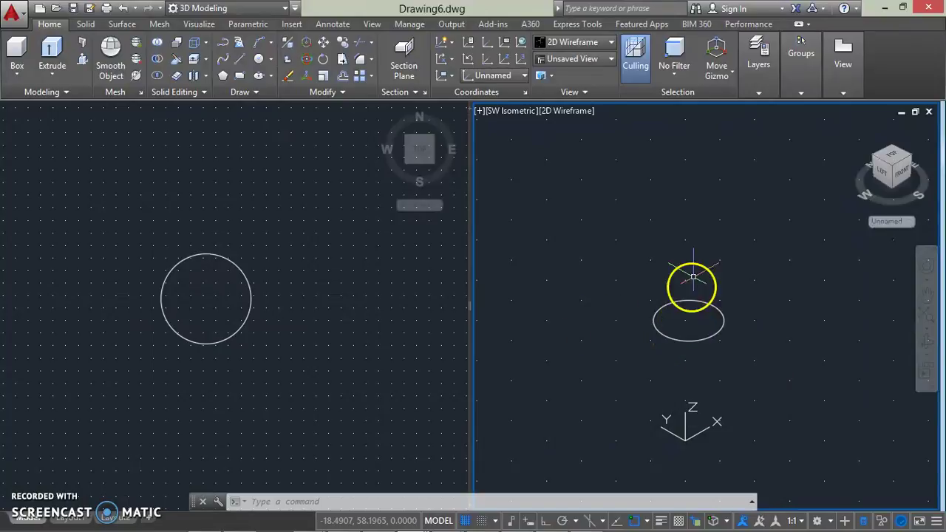
# Extrude the circle upward to a picked height, forming a solid cylinder.
pyautogui.click(283, 9)
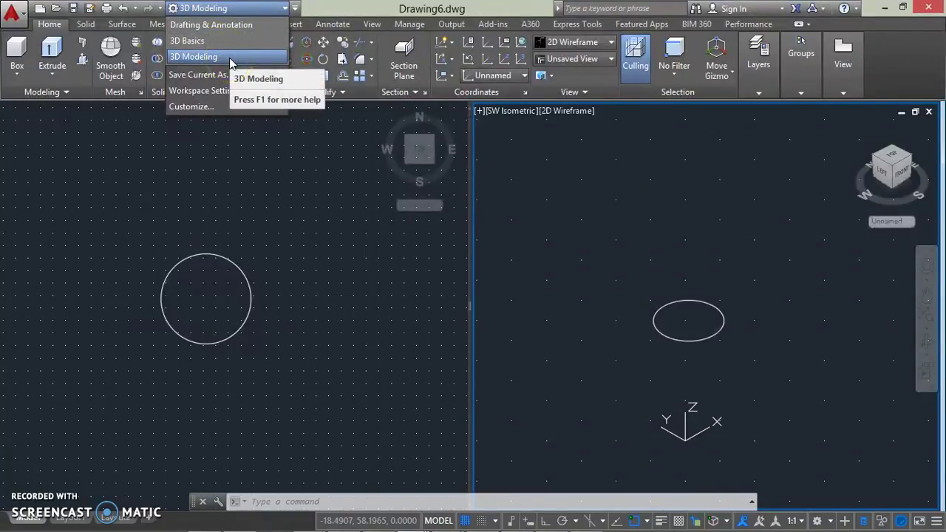
pyautogui.click(213, 402)
pyautogui.click(193, 210)
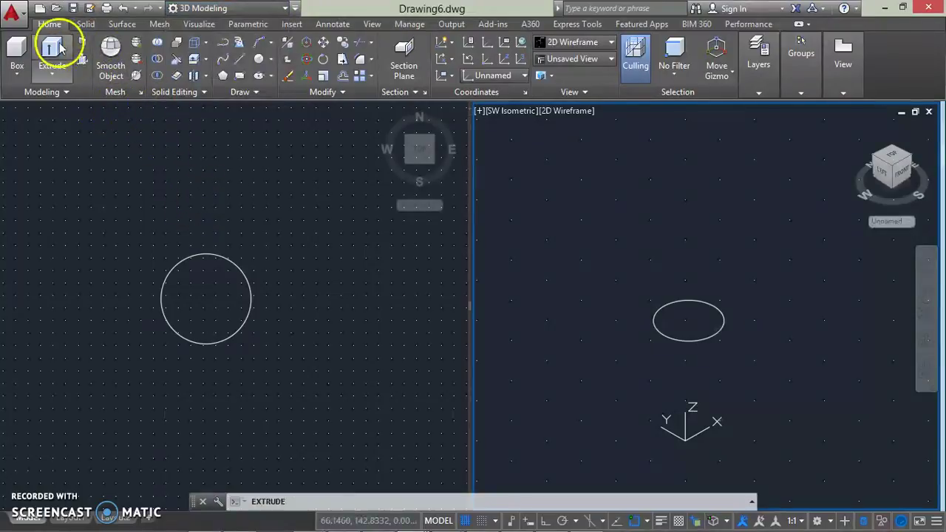
pyautogui.click(726, 317)
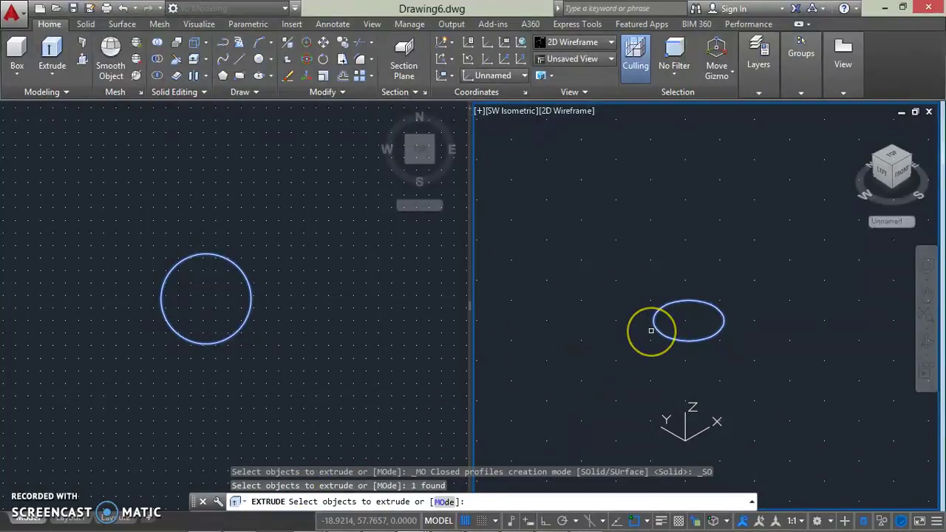
pyautogui.press('Return')
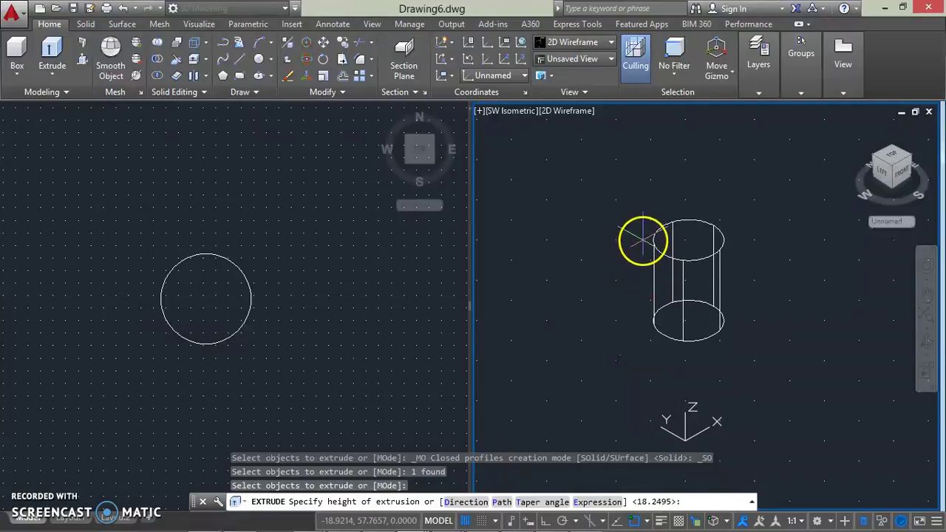
pyautogui.click(644, 231)
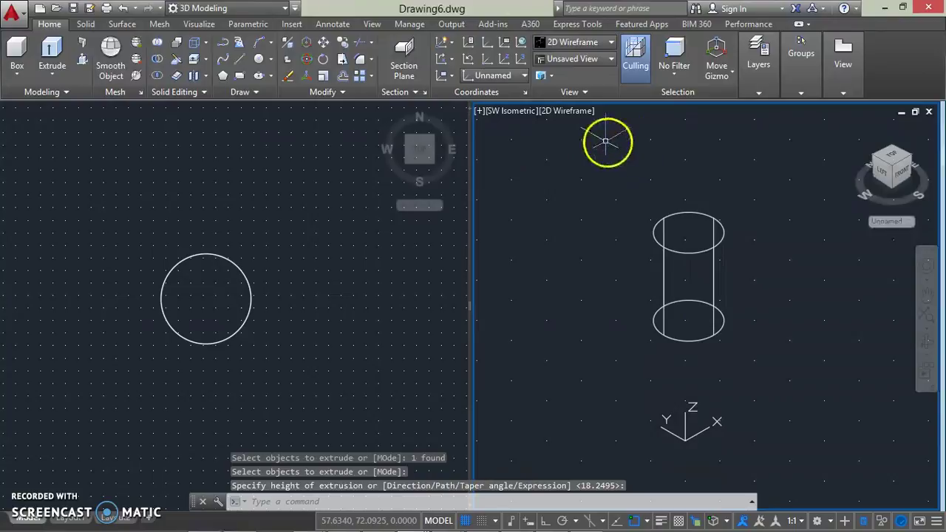
pyautogui.click(563, 113)
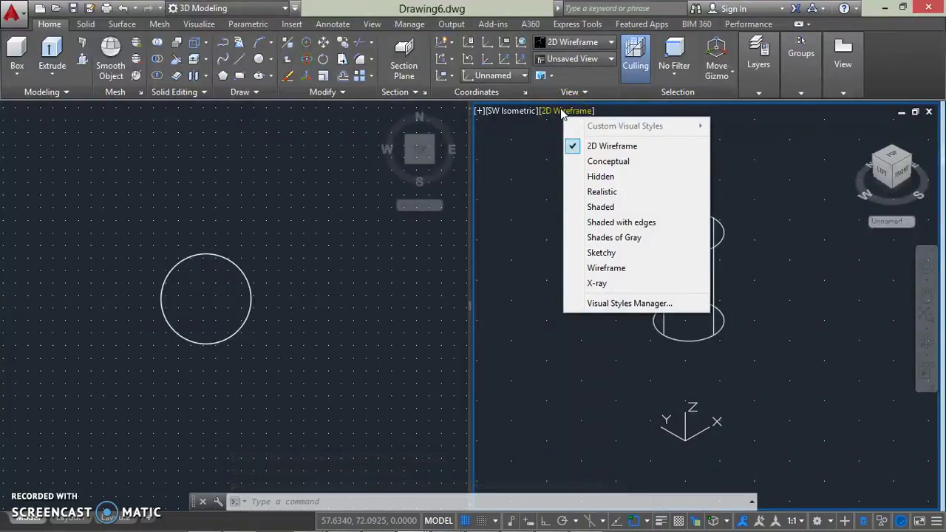
pyautogui.doubleClick(563, 113)
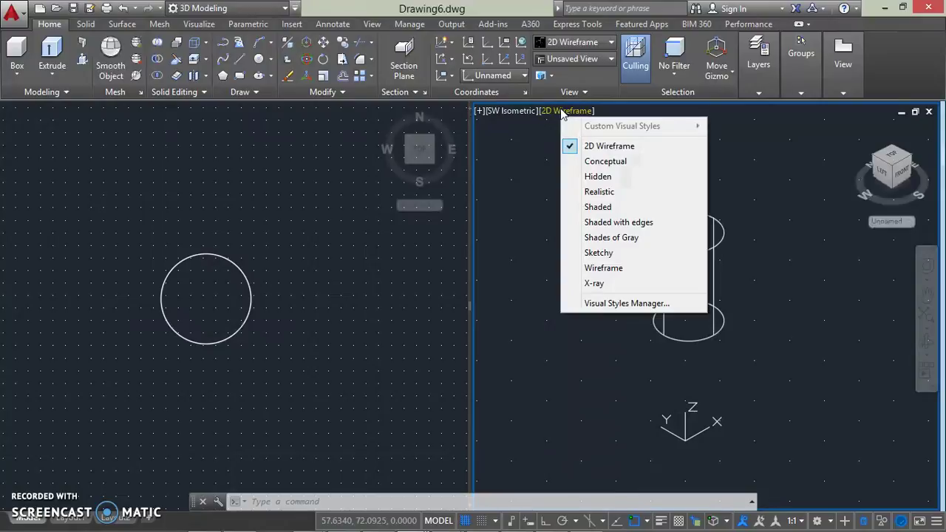
pyautogui.click(599, 191)
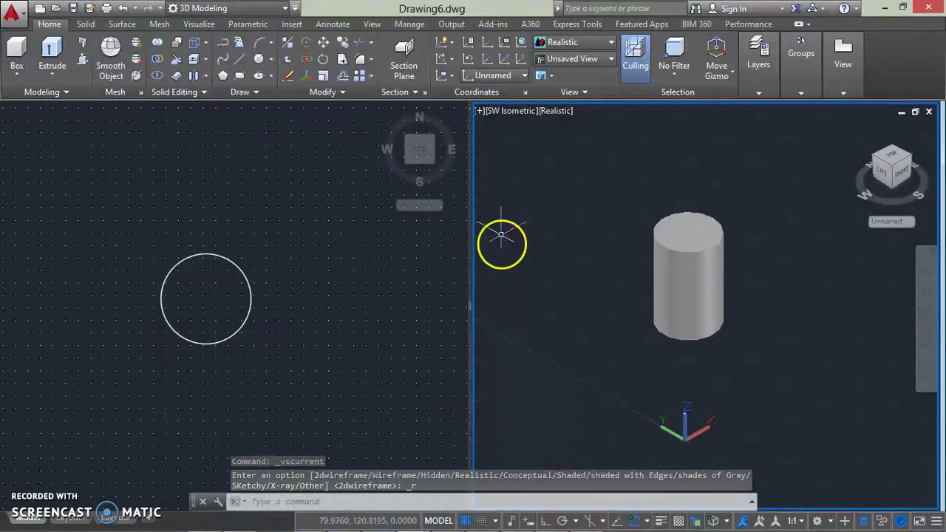
pyautogui.click(558, 114)
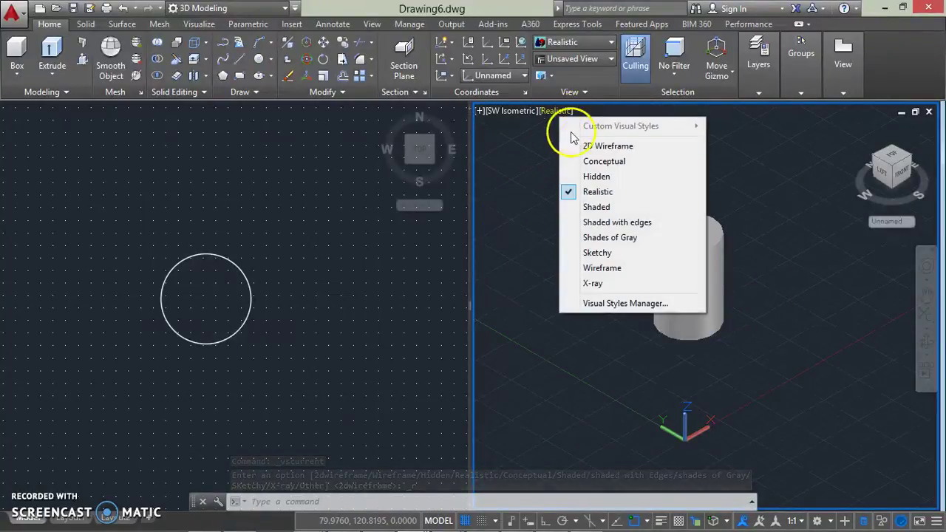
pyautogui.click(572, 142)
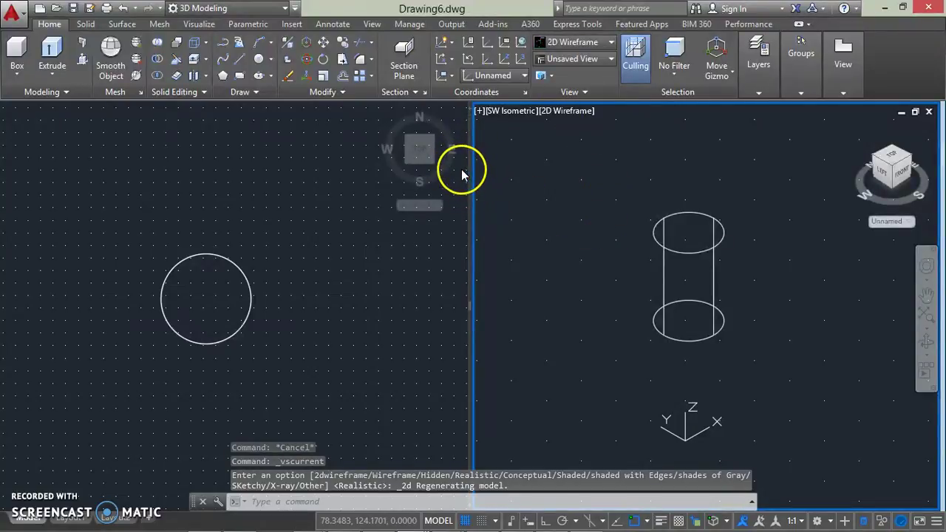
pyautogui.click(173, 202)
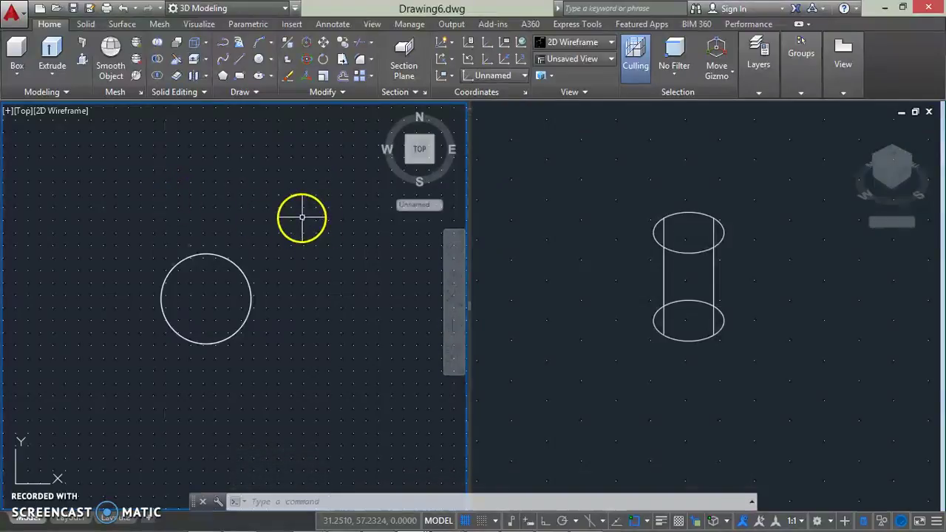
# Switch the left viewport to Front view and centre the cylinder's rectangular profile.
pyautogui.click(26, 112)
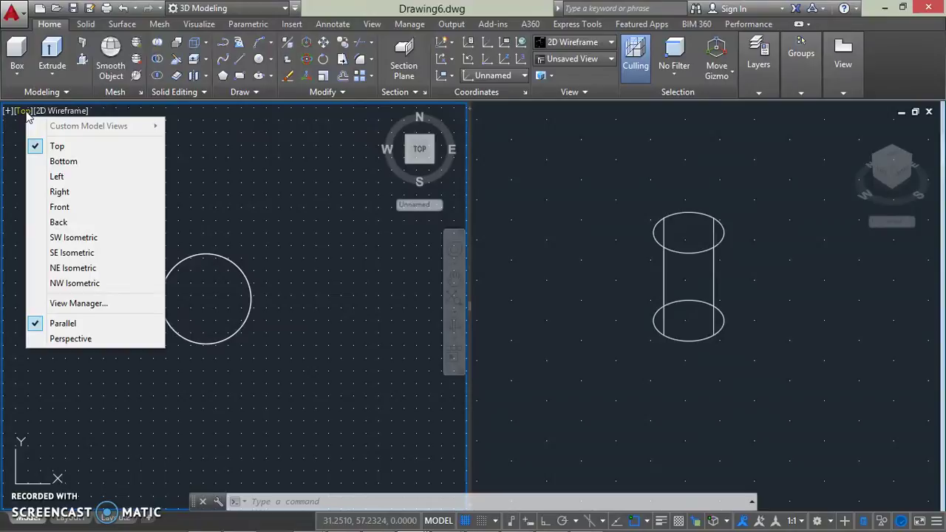
pyautogui.click(74, 206)
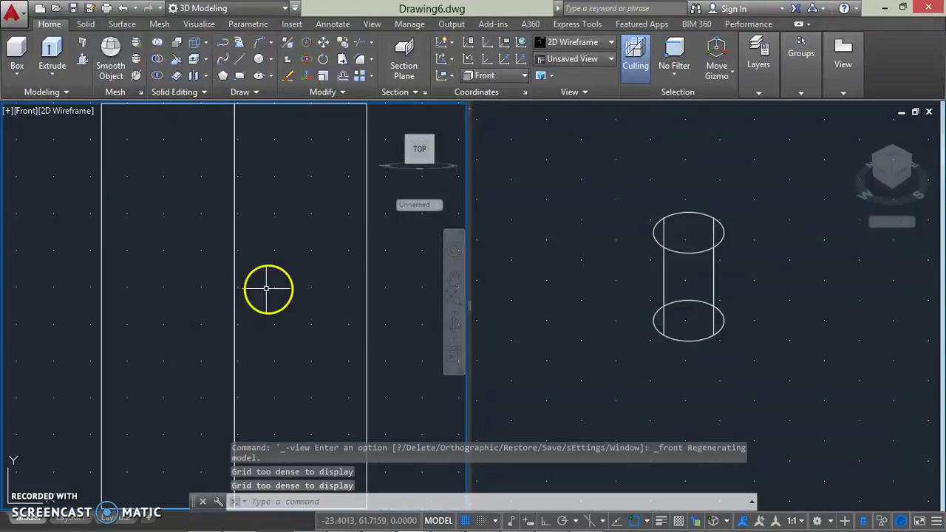
pyautogui.scroll(-2, 263, 276)
pyautogui.moveTo(263, 275); pyautogui.dragTo(213, 265, button='middle')
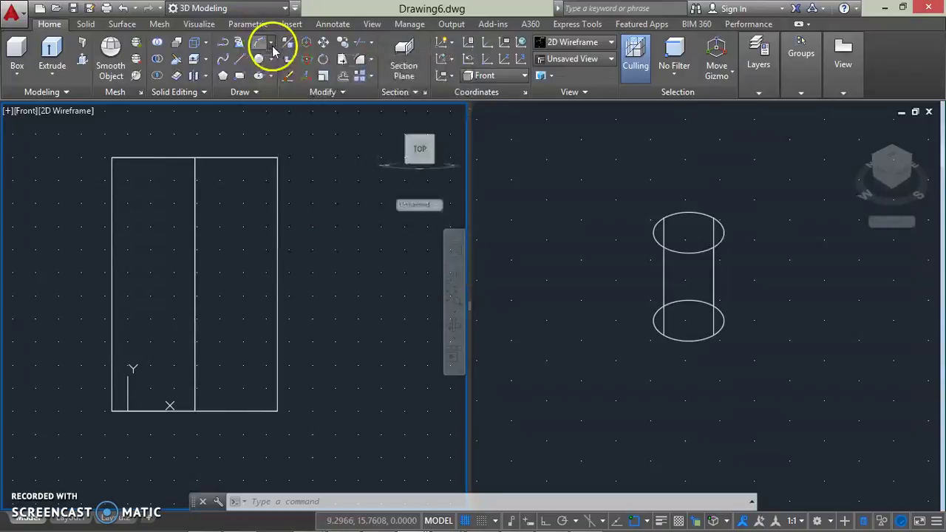
# Draw an arc from the rectangle's upper-right edge, bulging outward, to its lower-right edge.
pyautogui.click(271, 42)
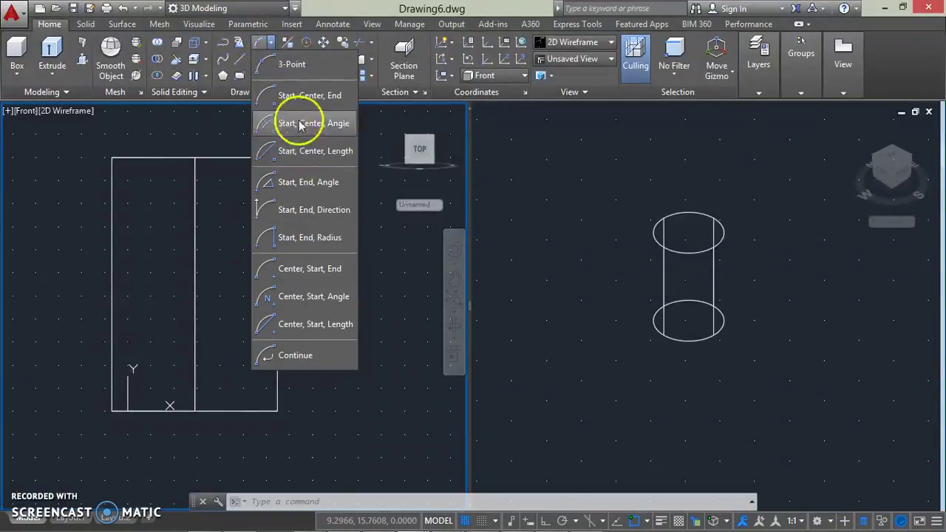
pyautogui.click(296, 67)
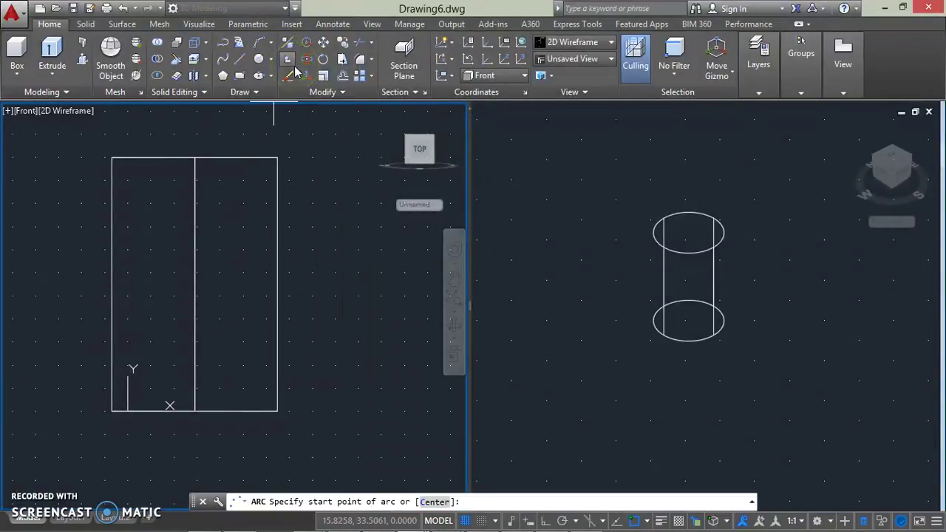
pyautogui.click(277, 219)
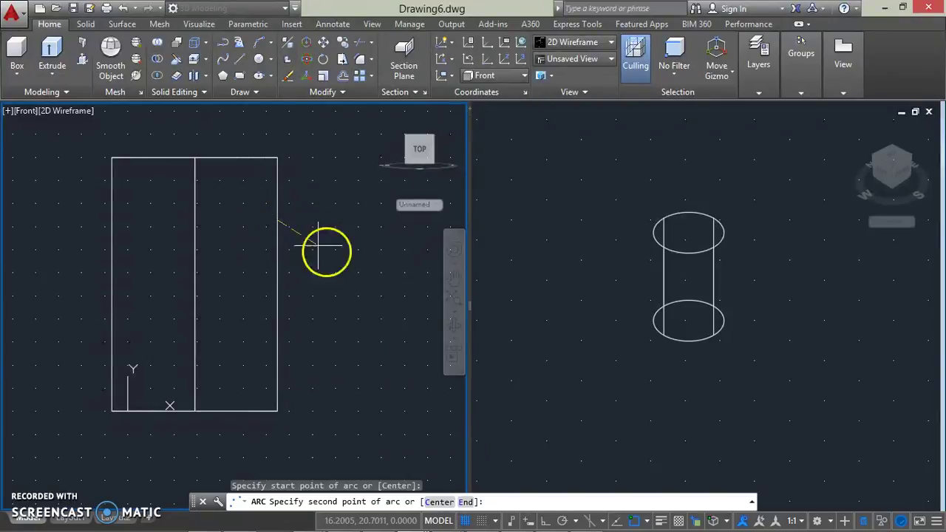
pyautogui.click(352, 293)
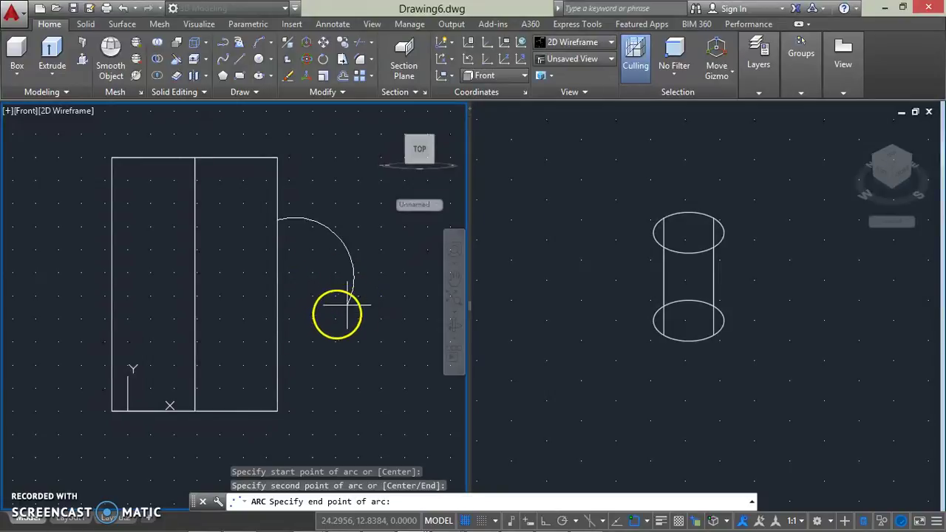
pyautogui.click(278, 360)
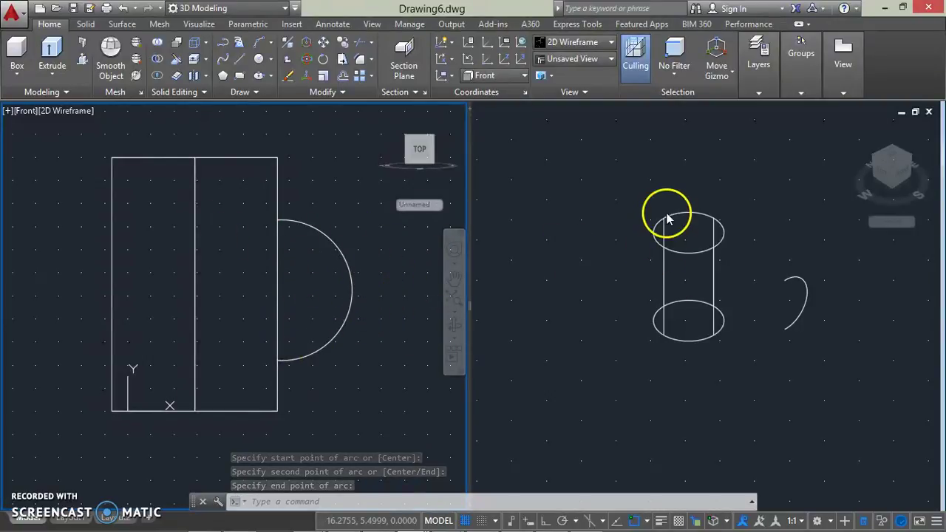
# In the isometric viewport, grip-move the handle arc by its centre for a first placement.
pyautogui.click(728, 205)
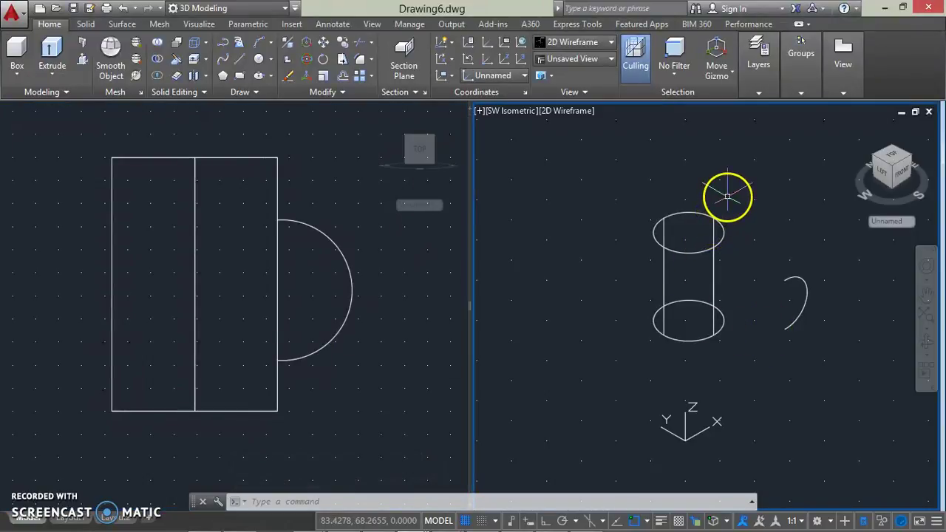
pyautogui.click(807, 298)
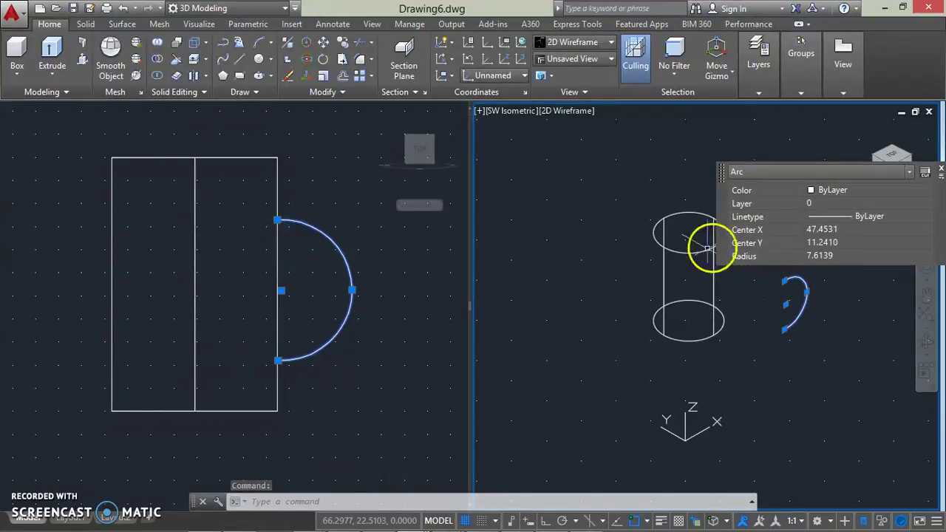
pyautogui.press('Escape')
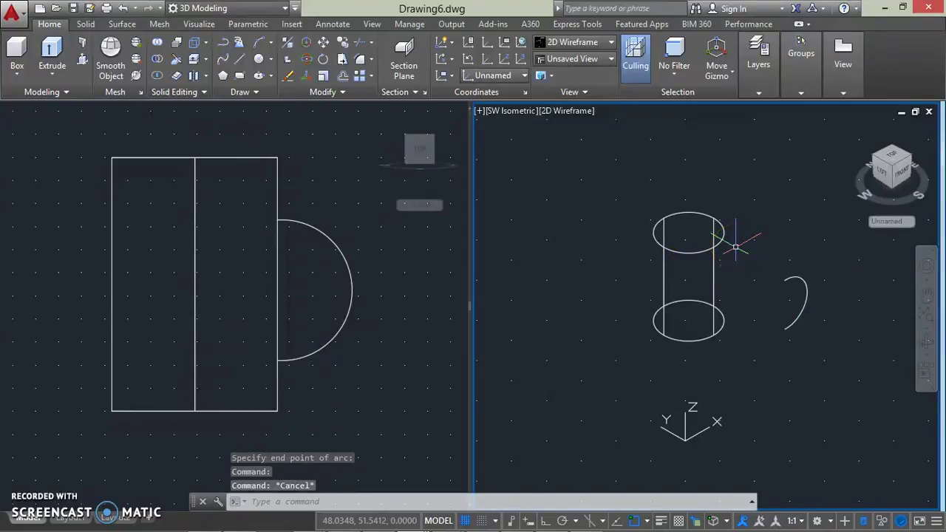
pyautogui.click(790, 278)
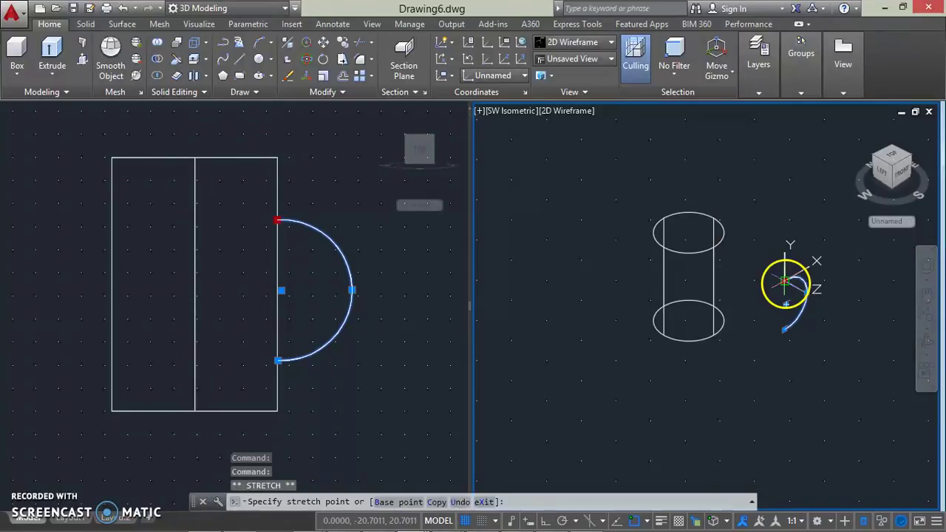
pyautogui.press('Escape')
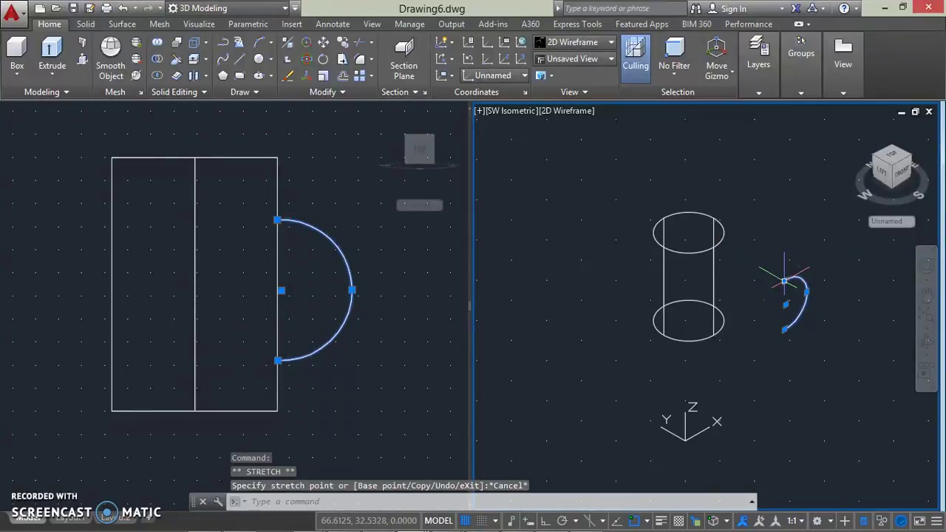
pyautogui.click(787, 304)
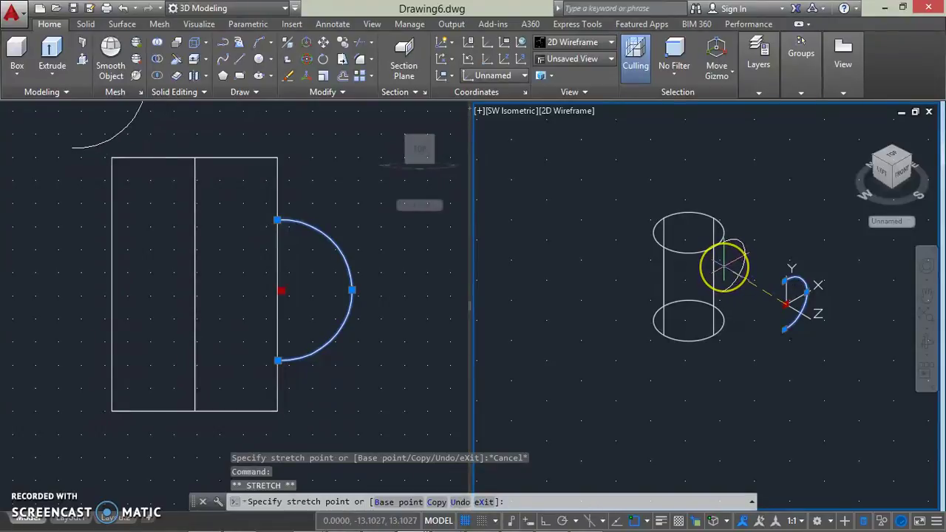
pyautogui.click(789, 298)
pyautogui.press('Escape')
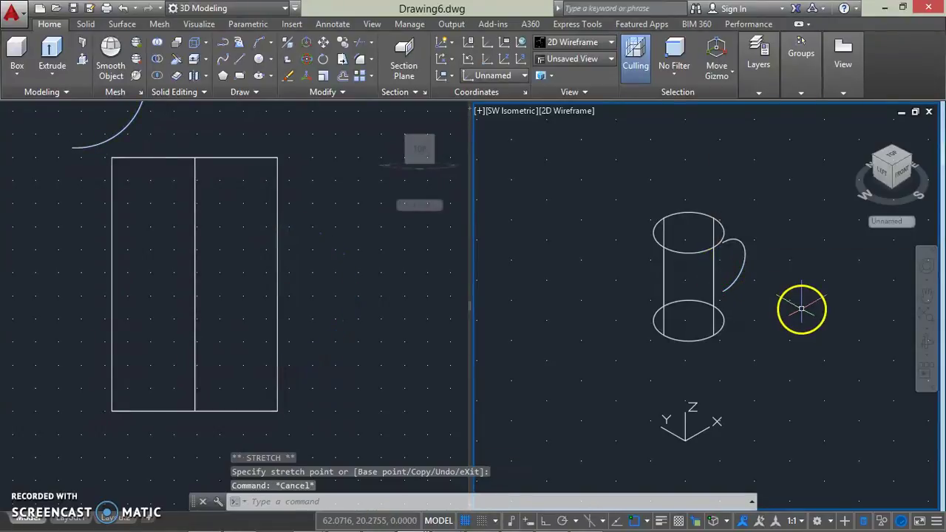
# With Ortho on, undo and re-move the arc straight against the cylinder's side.
pyautogui.click(542, 520)
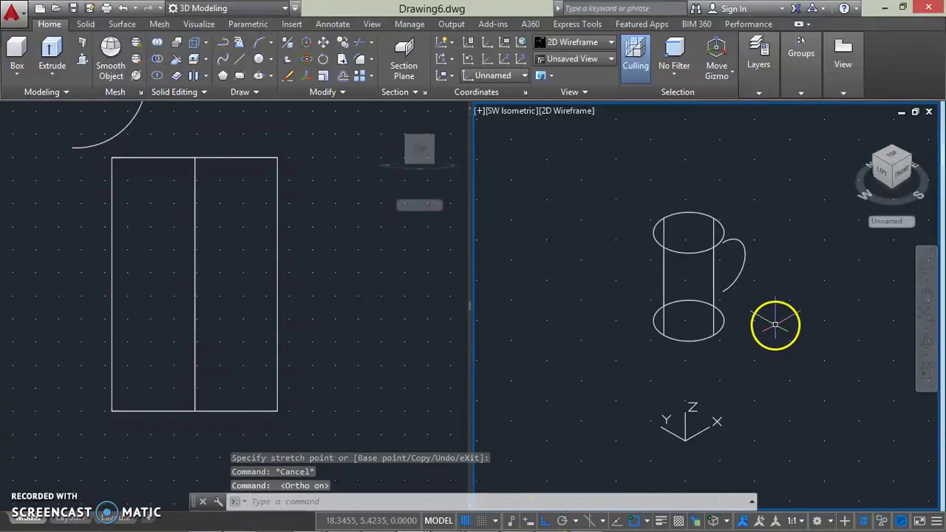
pyautogui.keyDown('shift'); pyautogui.moveTo(778, 320); pyautogui.dragTo(847, 331, button='middle'); pyautogui.keyUp('shift')
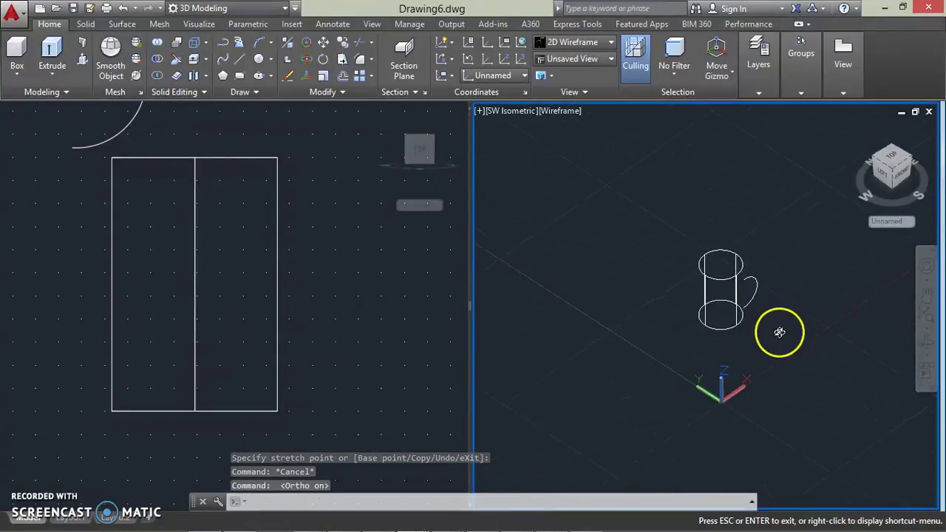
pyautogui.hotkey('ctrl', 'z')
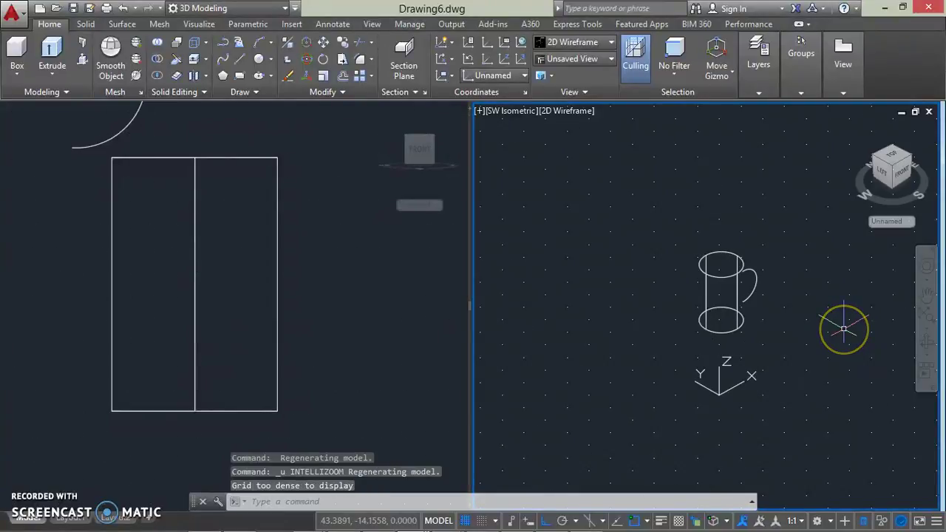
pyautogui.hotkey('ctrl', 'z')
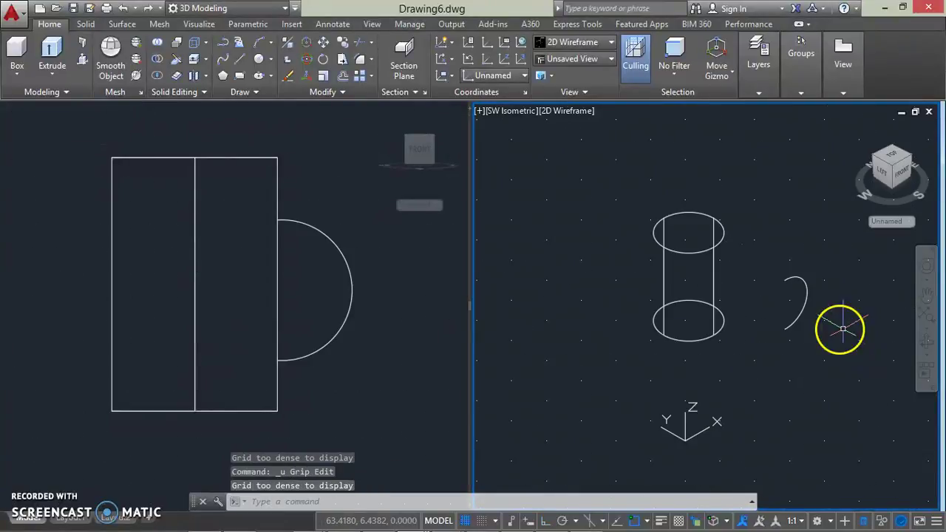
pyautogui.click(546, 520)
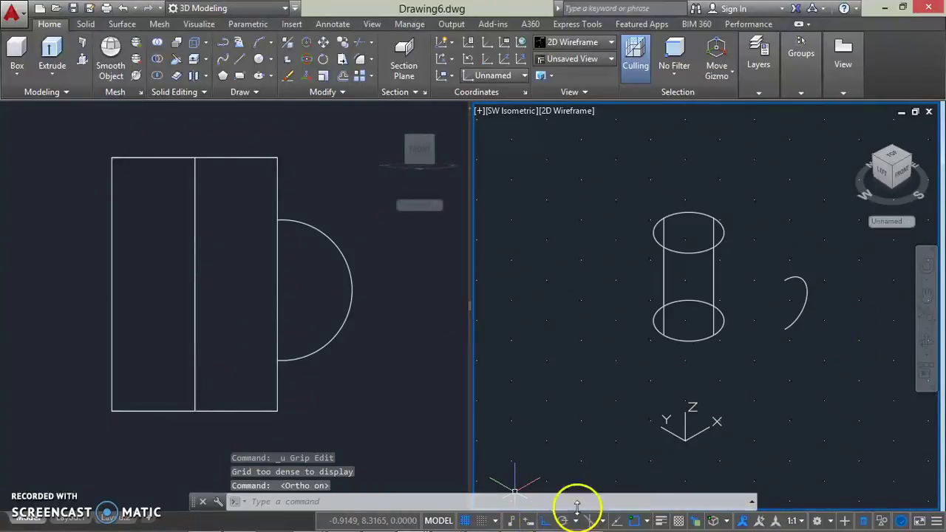
pyautogui.click(798, 308)
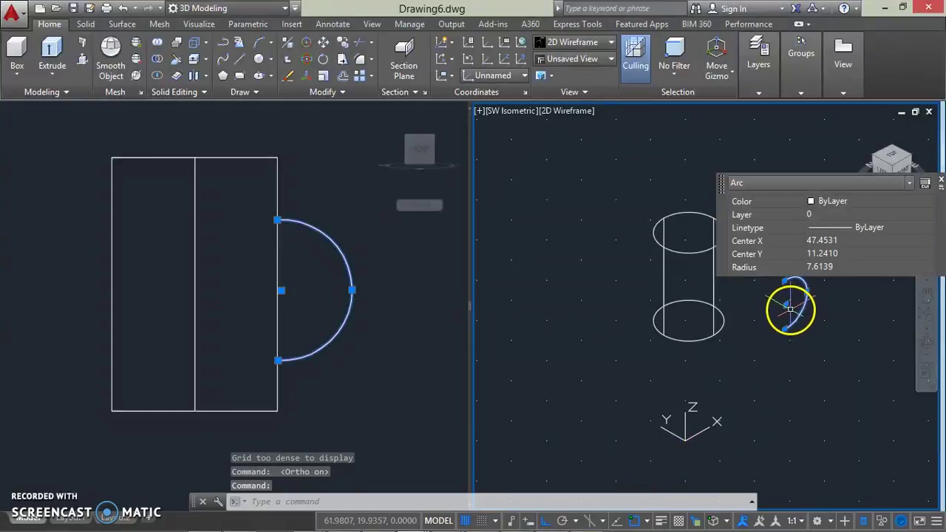
pyautogui.click(786, 305)
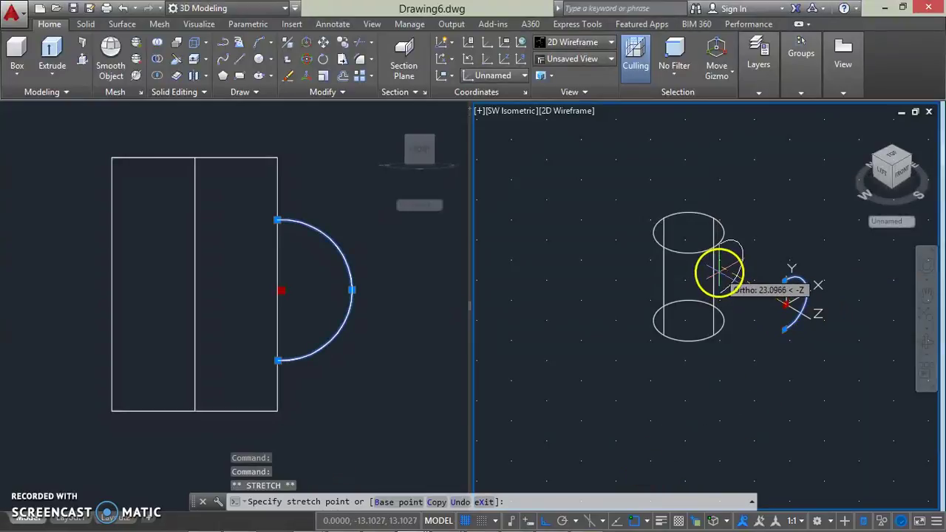
pyautogui.click(719, 272)
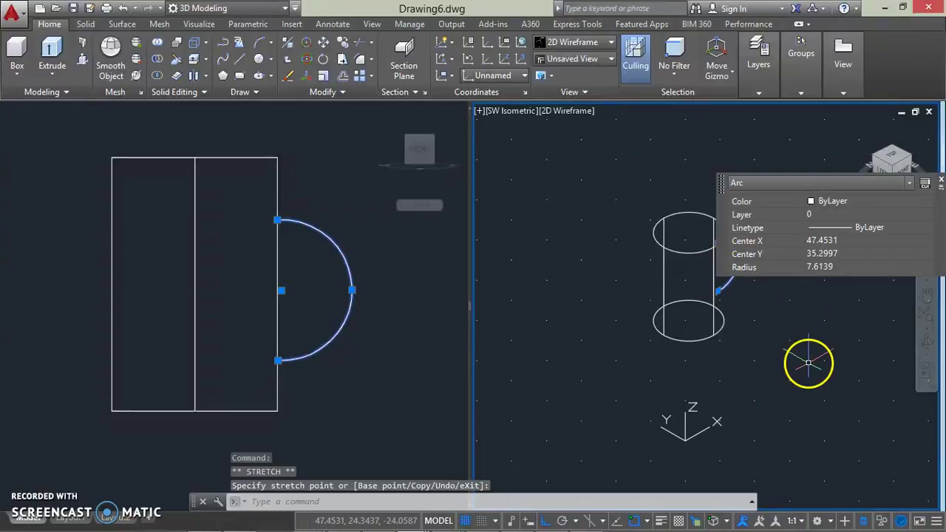
pyautogui.press('Escape')
# Orbit to a top view, check the arc's position, then orbit to a tilted front view.
pyautogui.moveTo(812, 338)
pyautogui.keyDown('shift'); pyautogui.mouseDown(button='middle')
pyautogui.moveTo(813, 327)
pyautogui.moveTo(773, 339)
pyautogui.moveTo(756, 333)
pyautogui.moveTo(756, 323)
pyautogui.moveTo(672, 323)
pyautogui.moveTo(642, 333)
pyautogui.moveTo(815, 310)
pyautogui.moveTo(777, 328)
pyautogui.moveTo(760, 386)
pyautogui.moveTo(737, 350)
pyautogui.mouseUp(button='middle'); pyautogui.keyUp('shift')
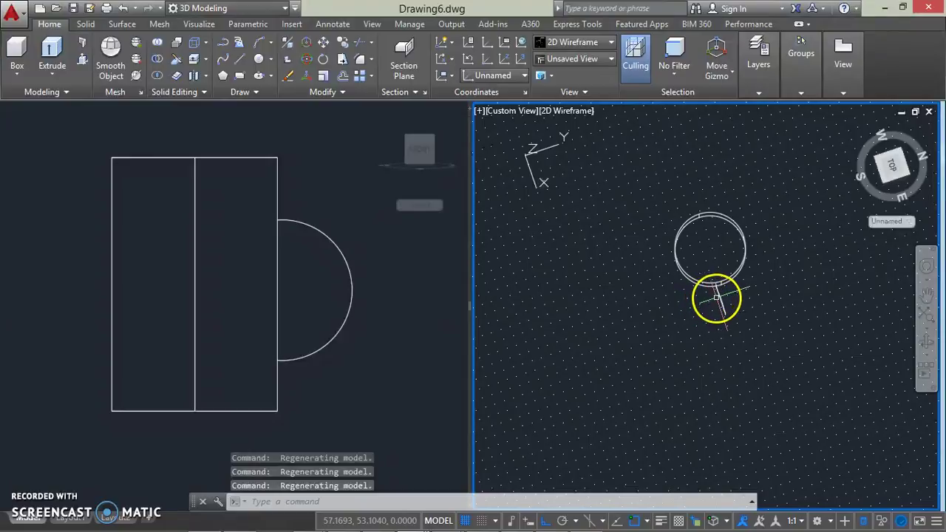
pyautogui.click(718, 299)
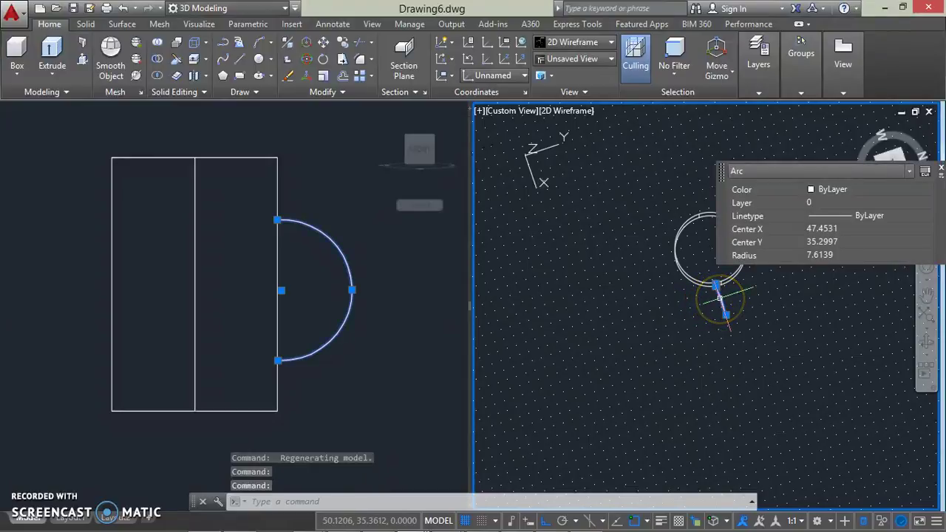
pyautogui.click(718, 299)
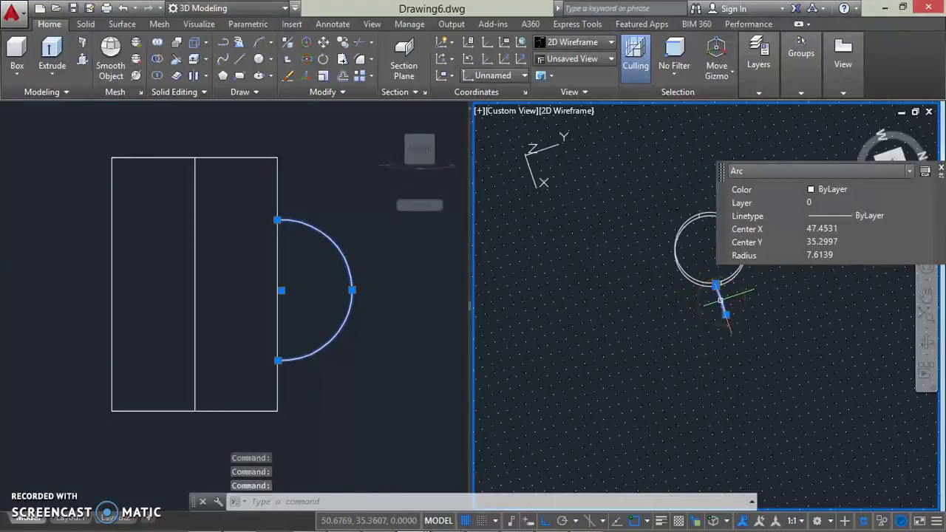
pyautogui.press('Escape')
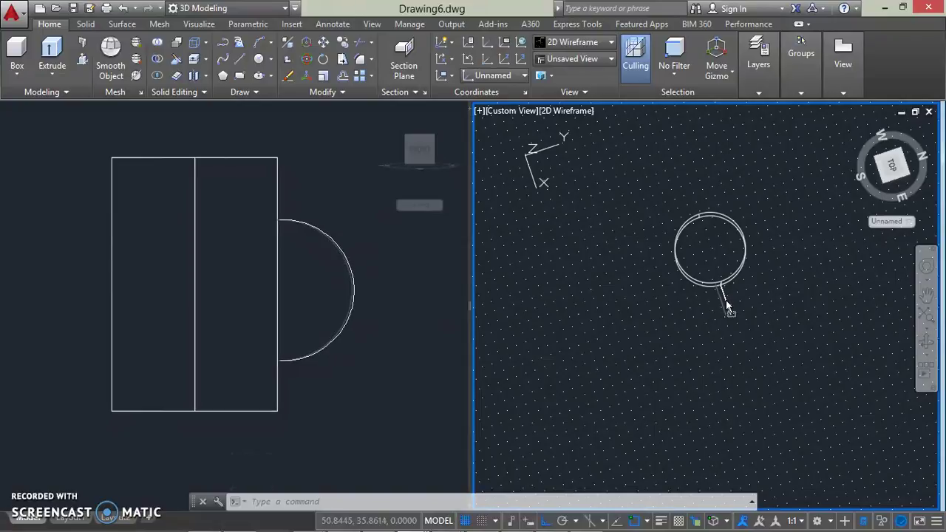
pyautogui.click(696, 323)
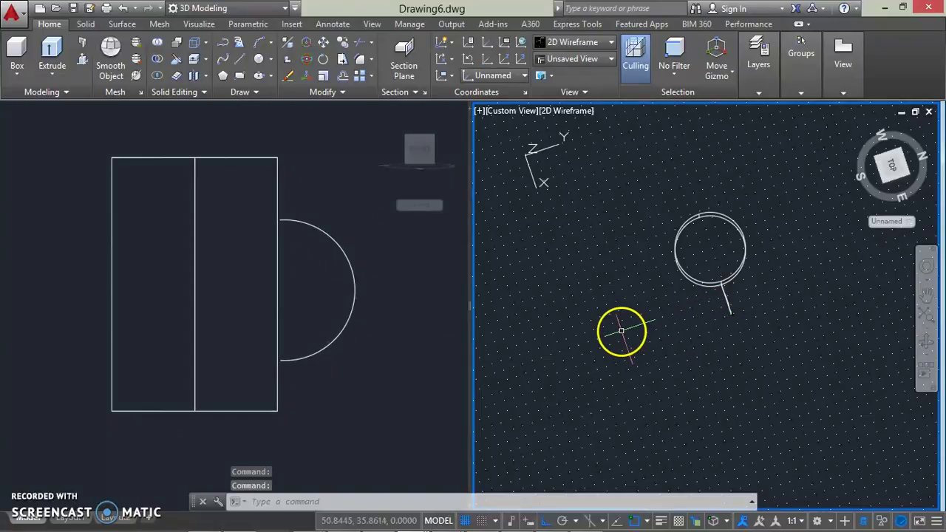
pyautogui.moveTo(622, 332)
pyautogui.keyDown('shift'); pyautogui.mouseDown(button='middle')
pyautogui.moveTo(753, 270)
pyautogui.moveTo(742, 352)
pyautogui.moveTo(747, 306)
pyautogui.mouseUp(button='middle'); pyautogui.keyUp('shift')
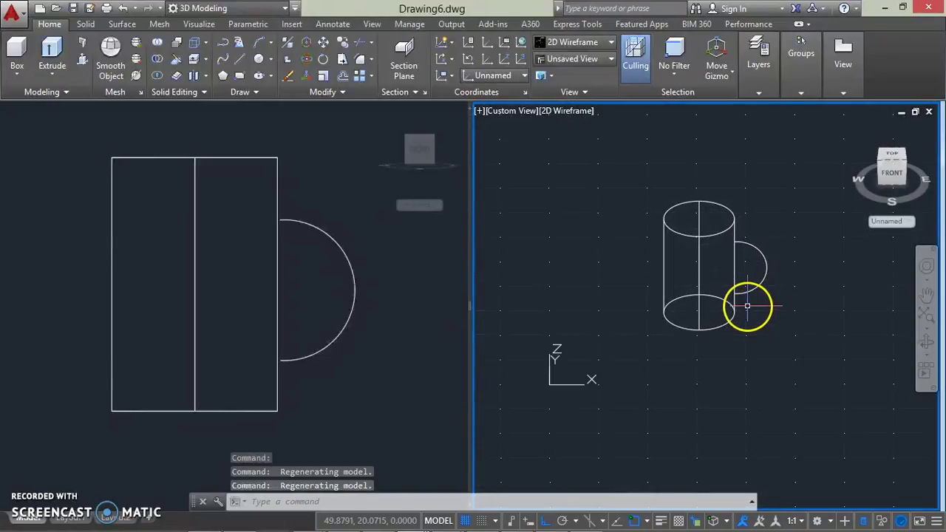
# Reset the 3D view to SW Isometric and zoom the front view onto the arc's upper end.
pyautogui.click(879, 161)
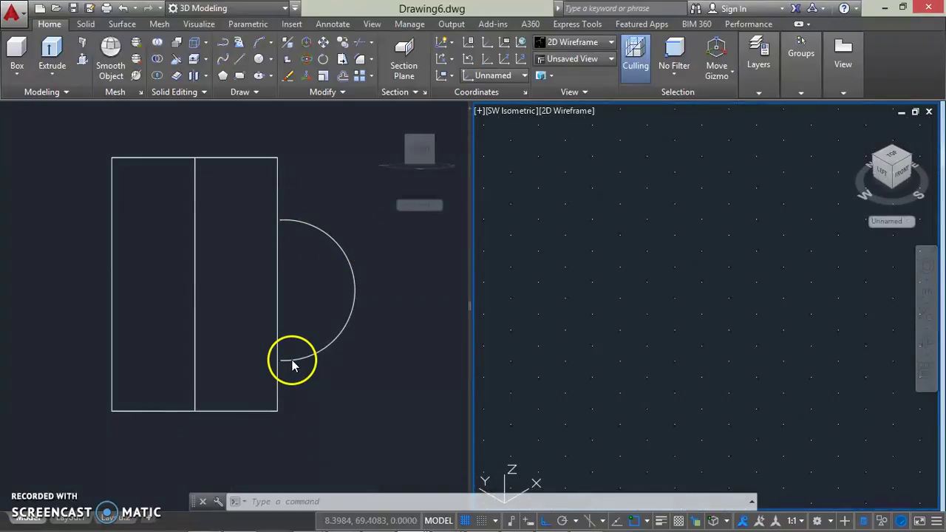
pyautogui.click(290, 299)
pyautogui.scroll(5, 291, 299)
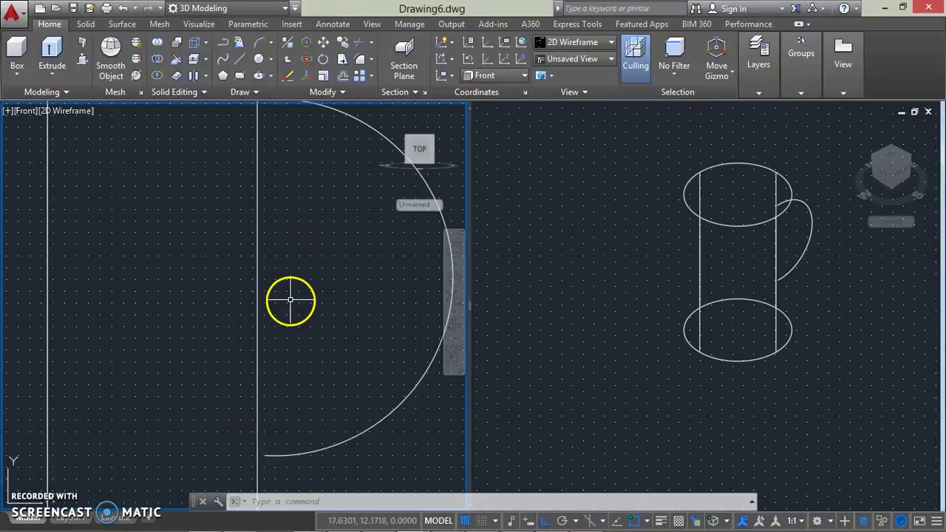
pyautogui.moveTo(302, 330); pyautogui.dragTo(317, 443, button='middle')
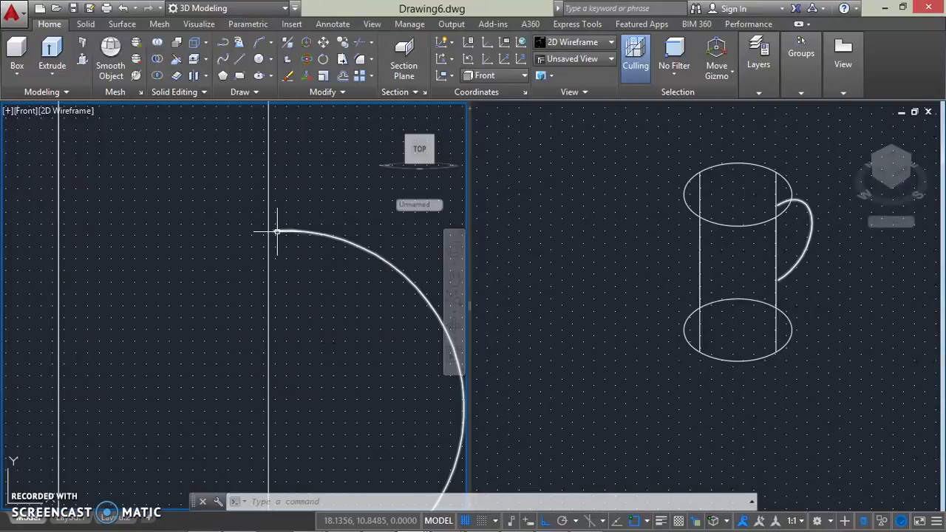
# Try Extend on the handle arc, then cancel it.
pyautogui.click(372, 48)
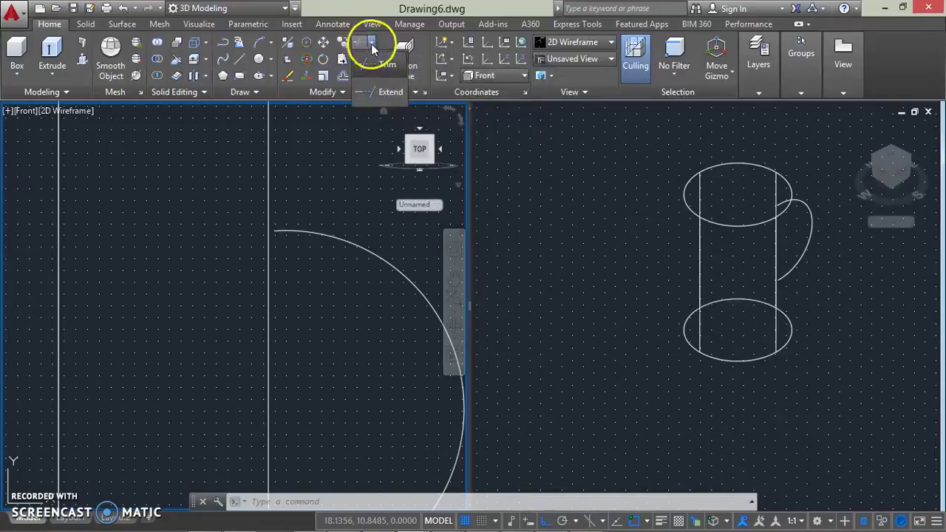
pyautogui.click(367, 92)
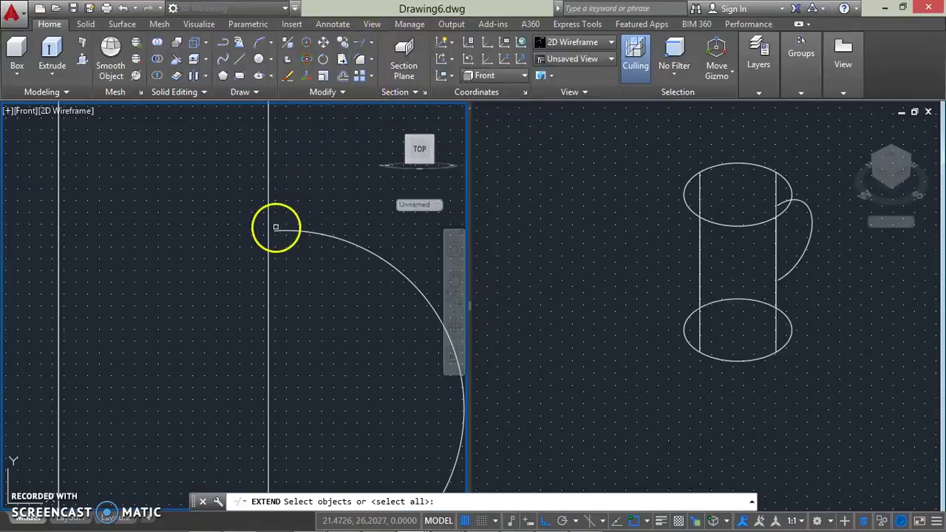
pyautogui.click(280, 232)
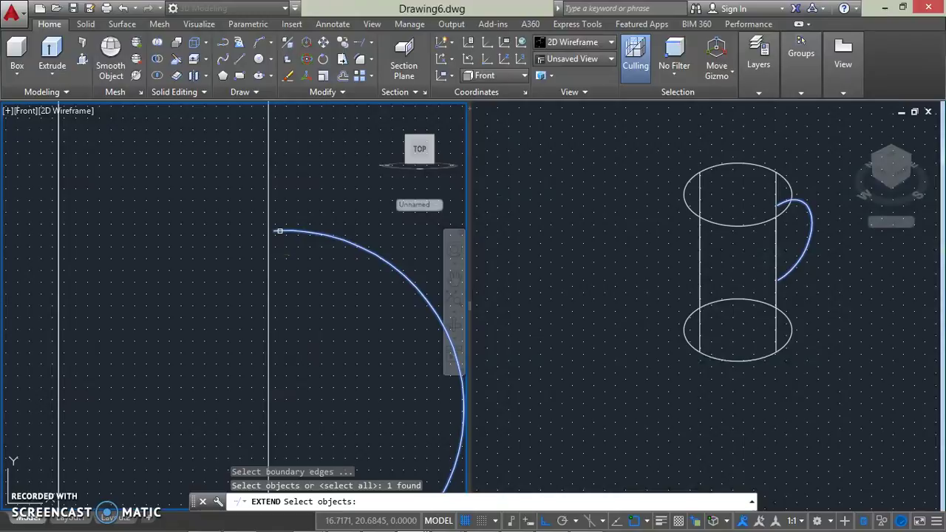
pyautogui.press('Escape')
# Stretch the arc's upper-end grip with Endpoint snap onto the cylinder's vertical edge.
pyautogui.click(281, 231)
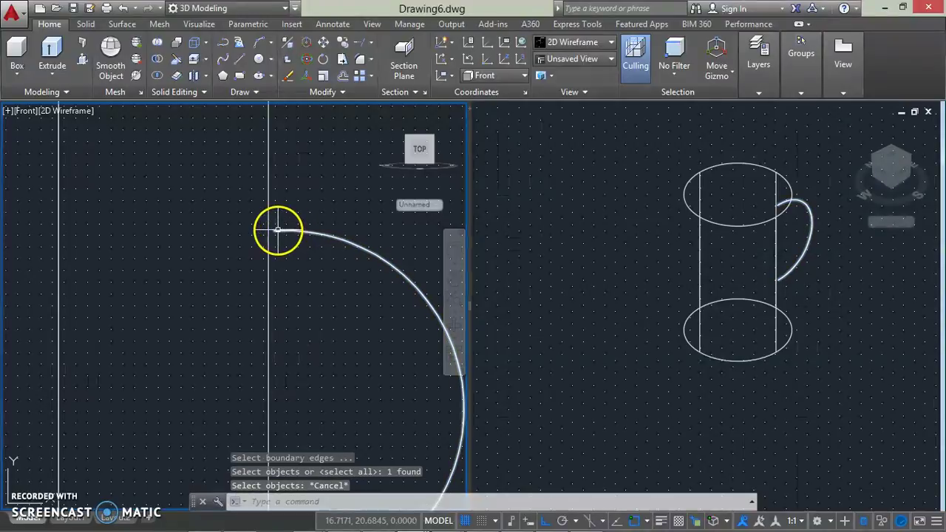
pyautogui.click(275, 232)
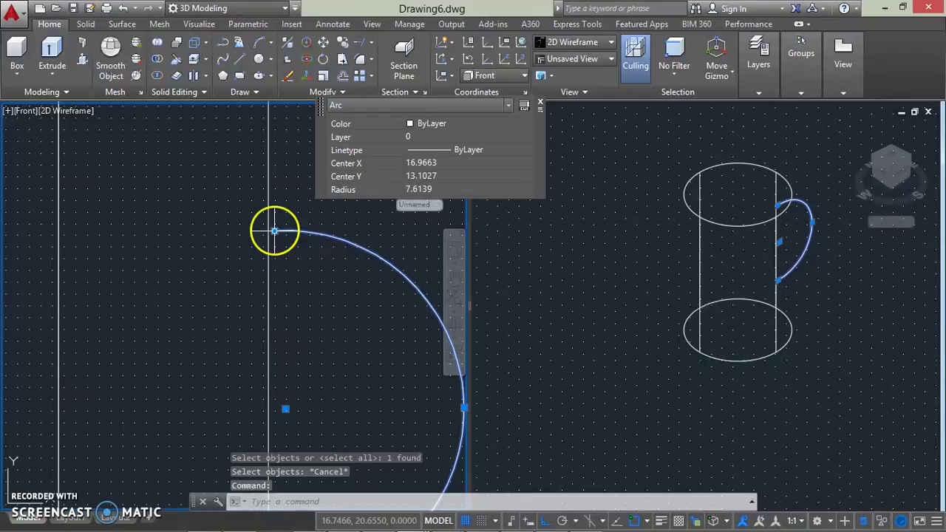
pyautogui.click(274, 232)
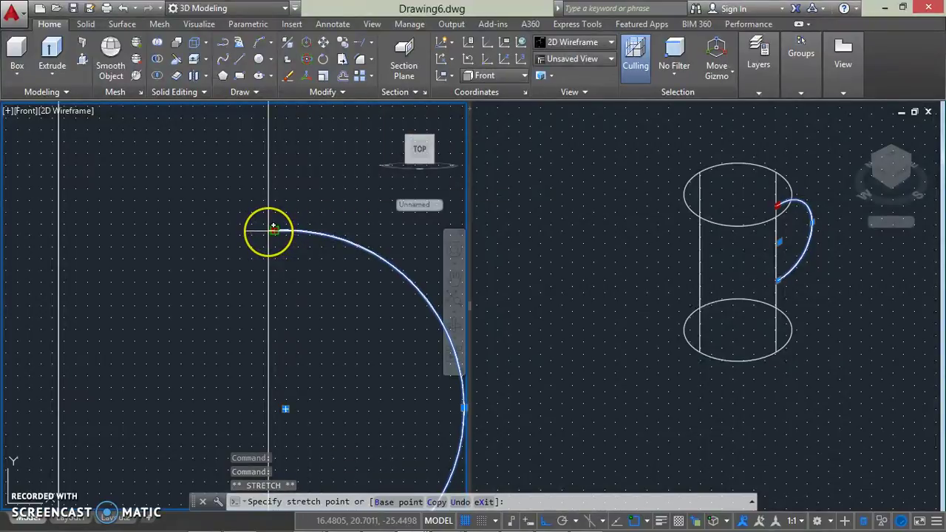
pyautogui.click(274, 230)
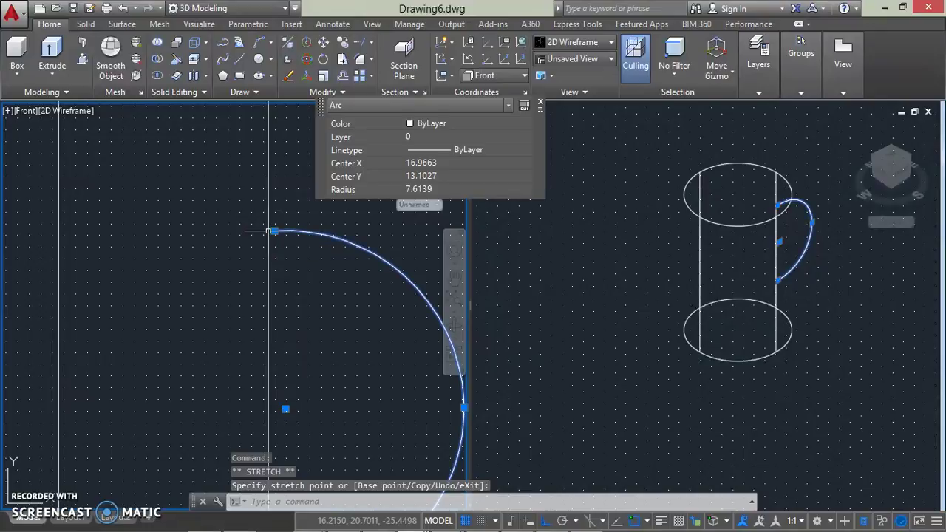
pyautogui.click(275, 231)
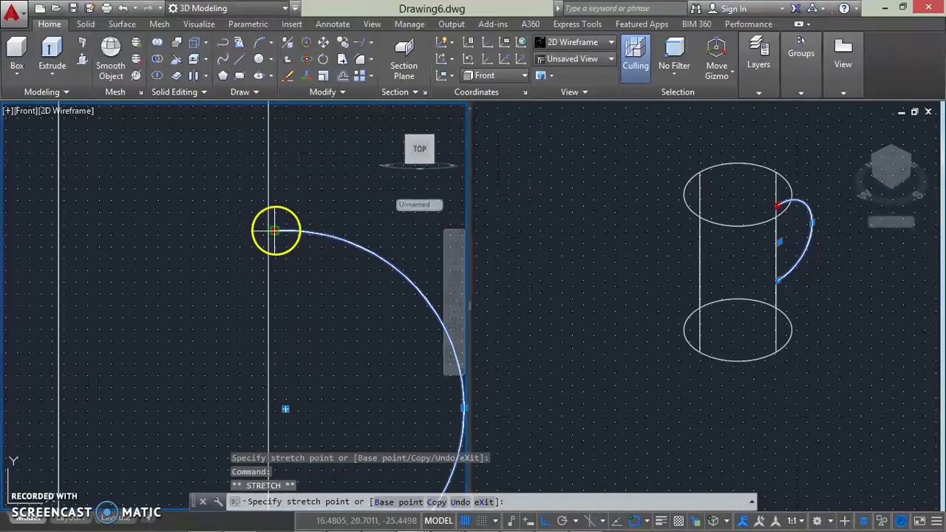
pyautogui.scroll(5, 268, 229)
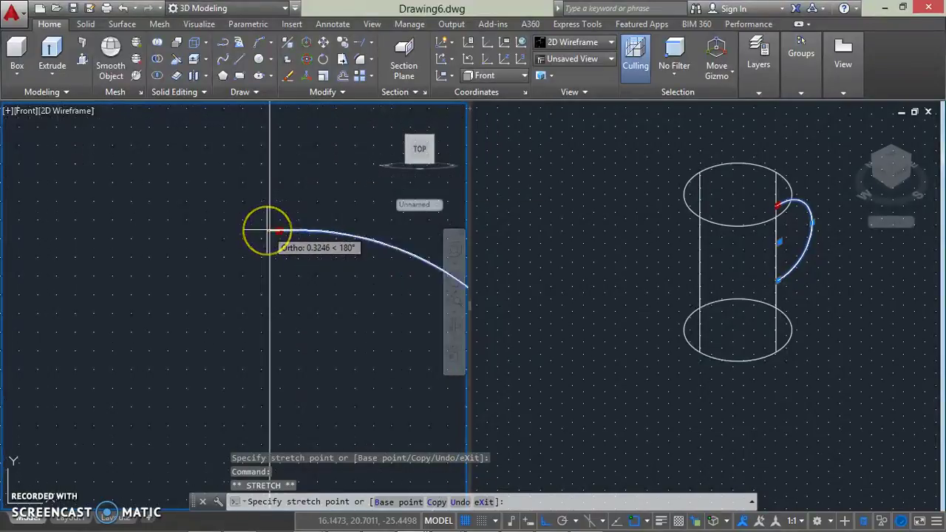
pyautogui.click(271, 231)
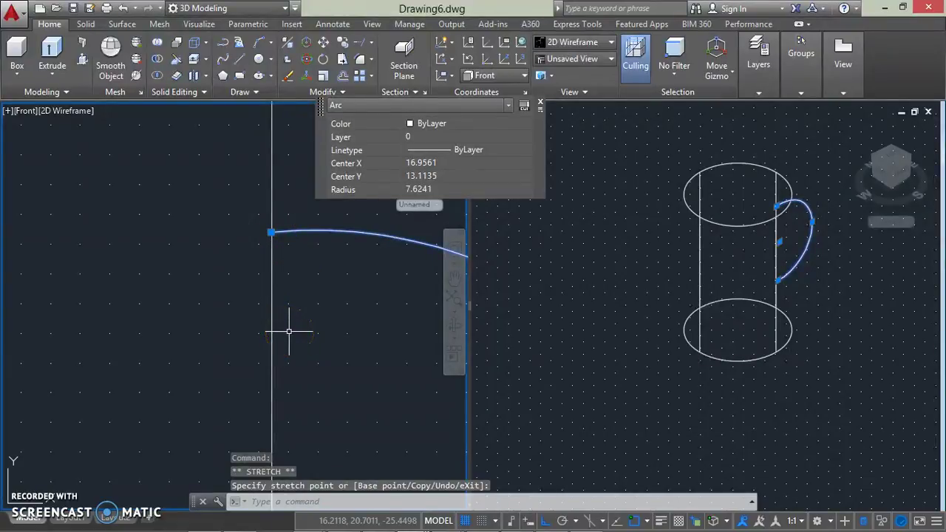
pyautogui.press('Escape')
pyautogui.scroll(-1, 322, 333)
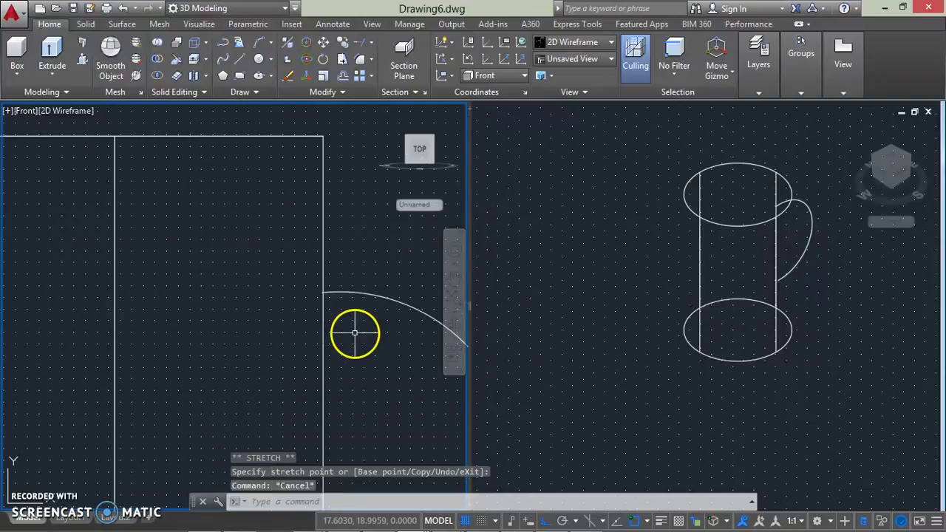
pyautogui.scroll(-1, 355, 333)
pyautogui.scroll(-1, 348, 274)
pyautogui.scroll(-1, 333, 255)
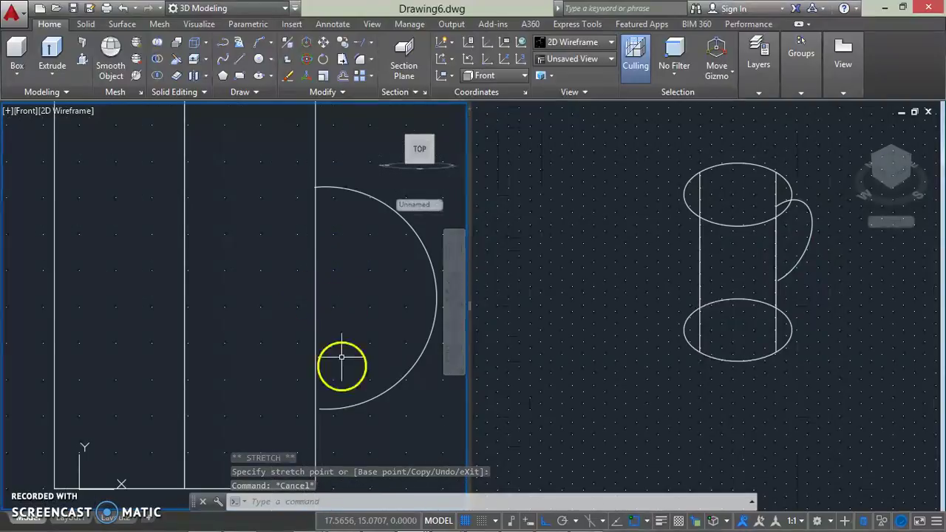
# Stretch the handle arc's lower endpoint onto the cylinder's side edge, then zoom extents.
pyautogui.click(319, 408)
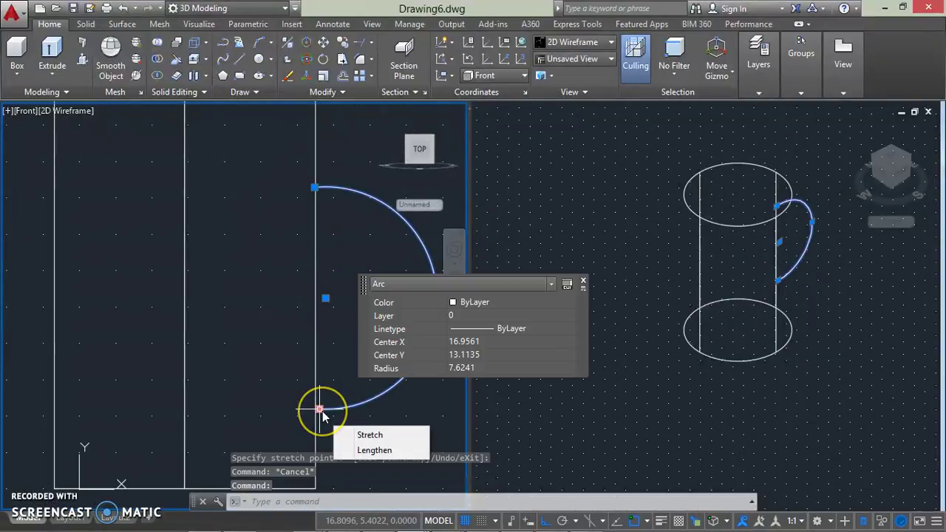
pyautogui.click(319, 409)
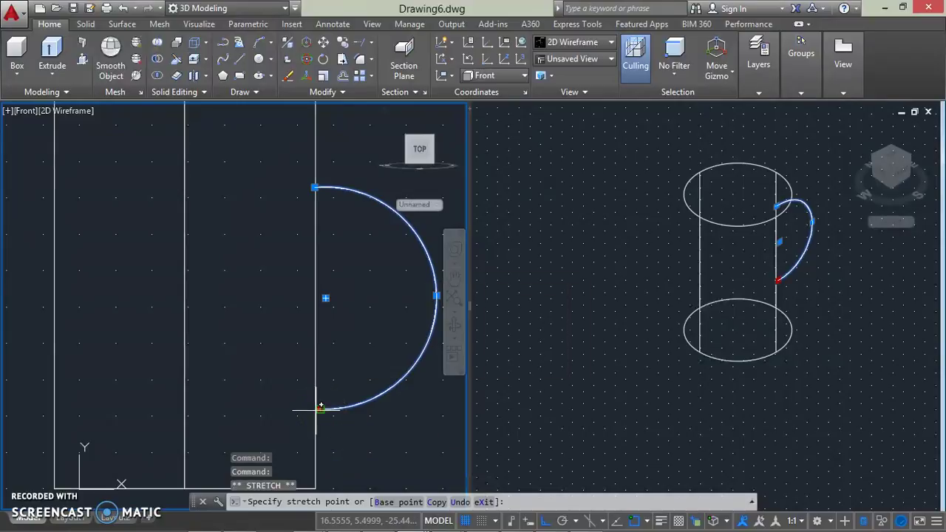
pyautogui.scroll(5, 314, 406)
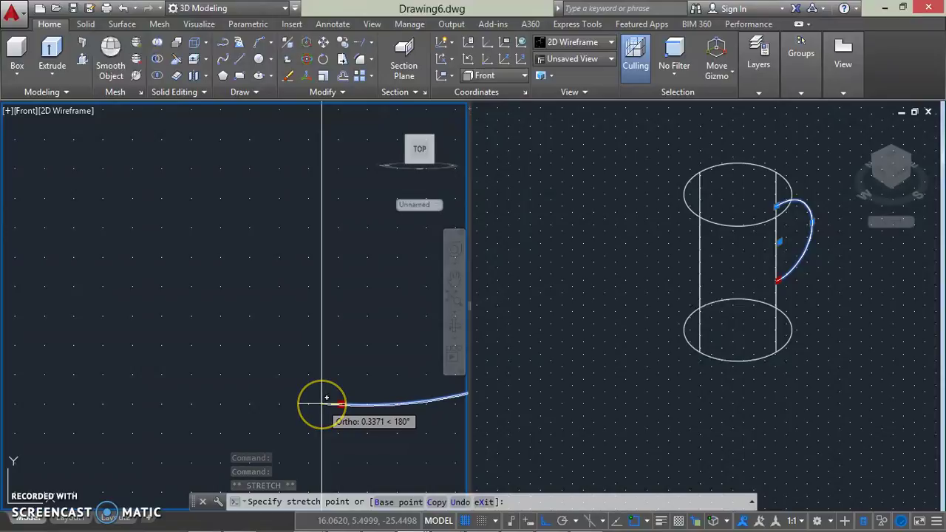
pyautogui.click(323, 402)
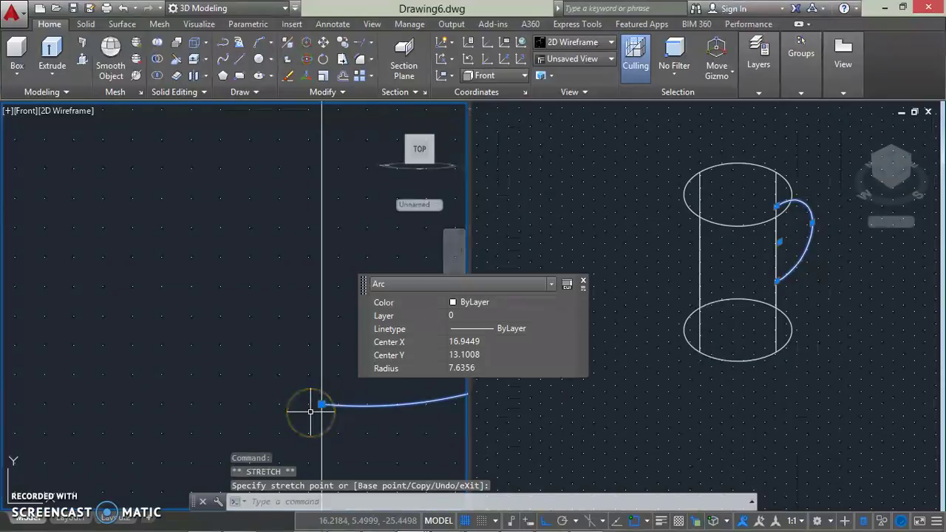
pyautogui.press('Escape')
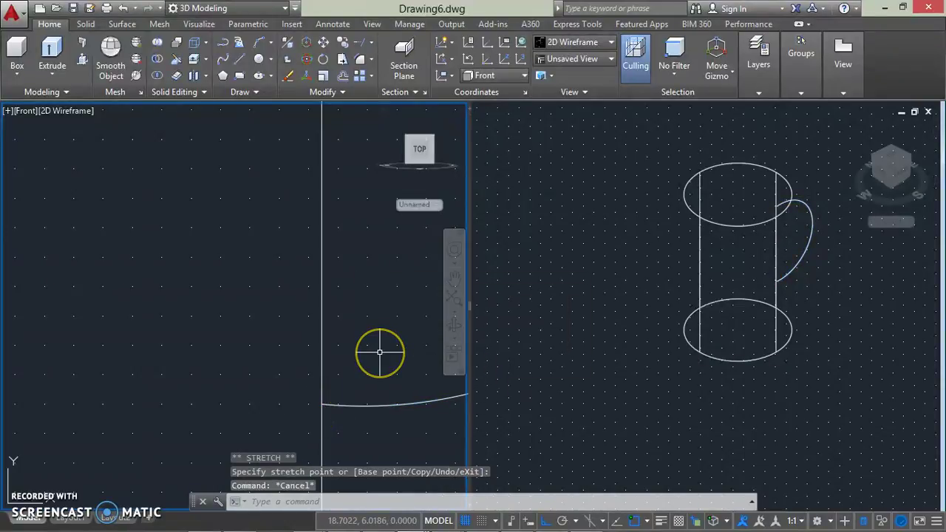
pyautogui.scroll(-2, 379, 352)
pyautogui.scroll(4, 374, 352)
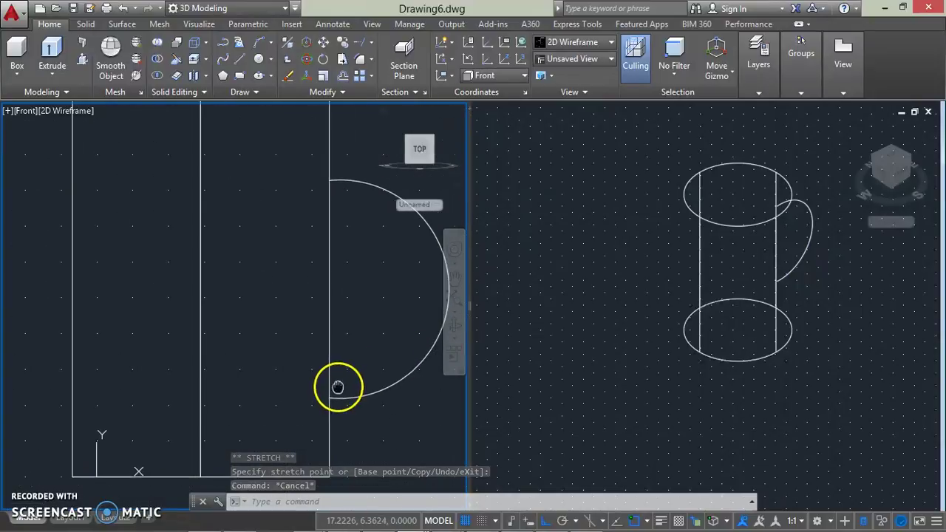
pyautogui.middleClick(375, 316)
pyautogui.middleClick(375, 316)
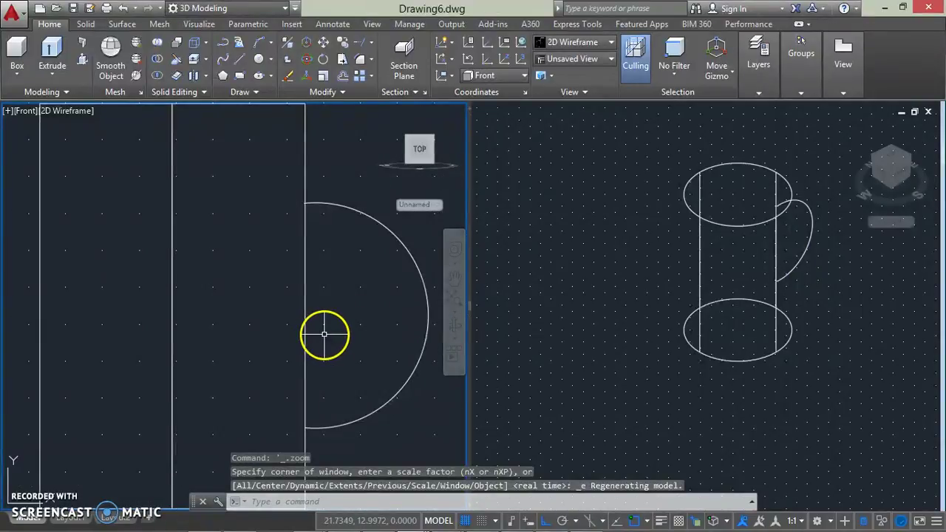
pyautogui.scroll(-2, 350, 319)
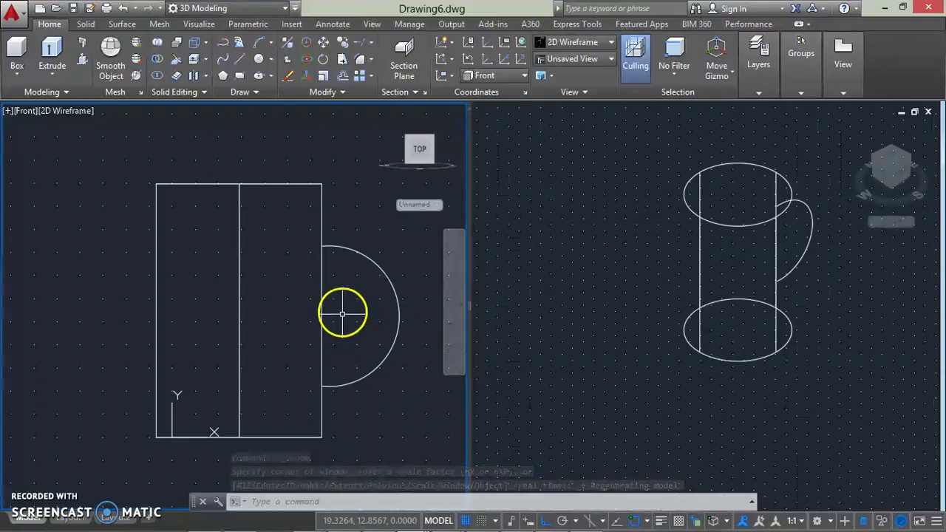
# Stretch the handle arc's centre grip straight upward to raise it on the mug's side.
pyautogui.click(344, 249)
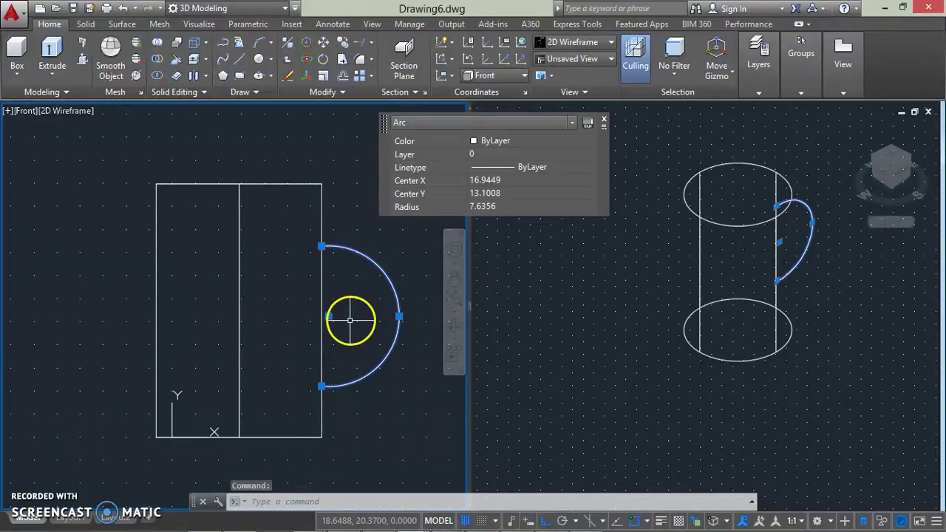
pyautogui.click(328, 316)
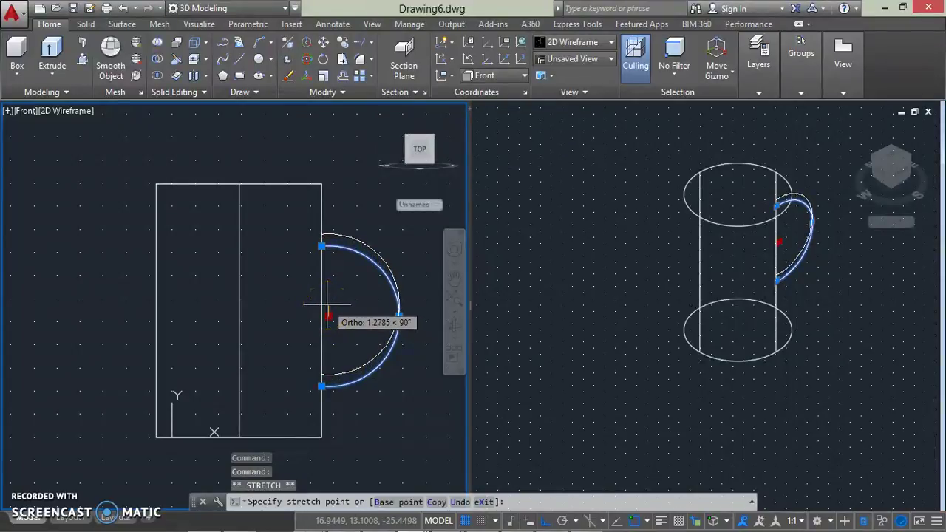
pyautogui.click(327, 303)
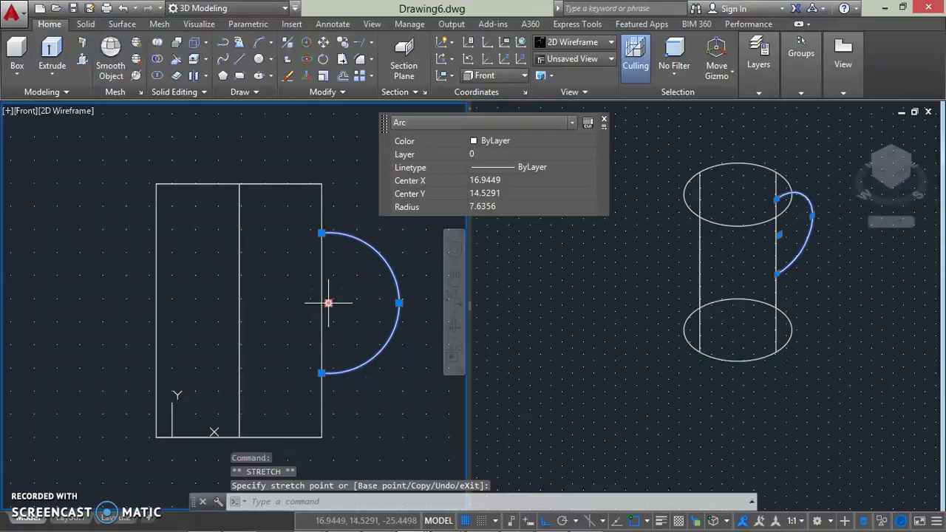
pyautogui.press('Escape')
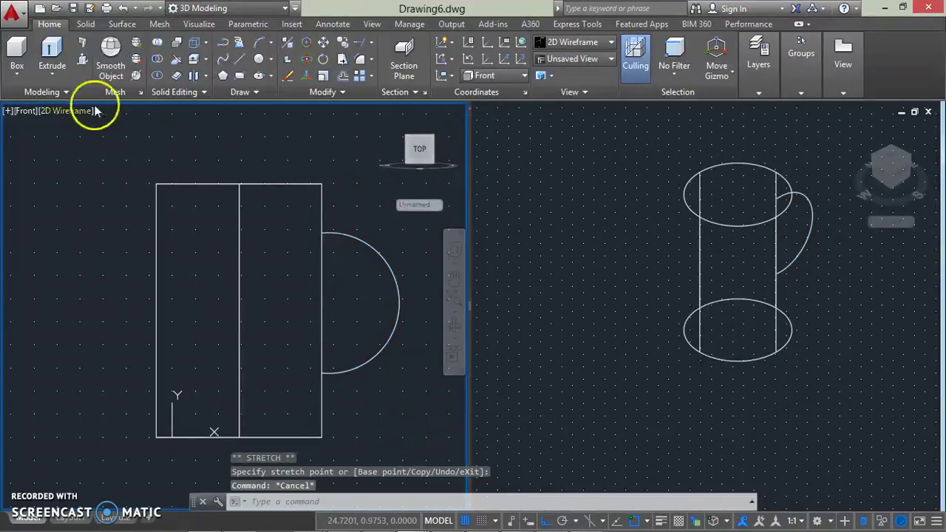
# Switch the left viewport to the Right side view, where the handle arc appears edge-on.
pyautogui.click(29, 111)
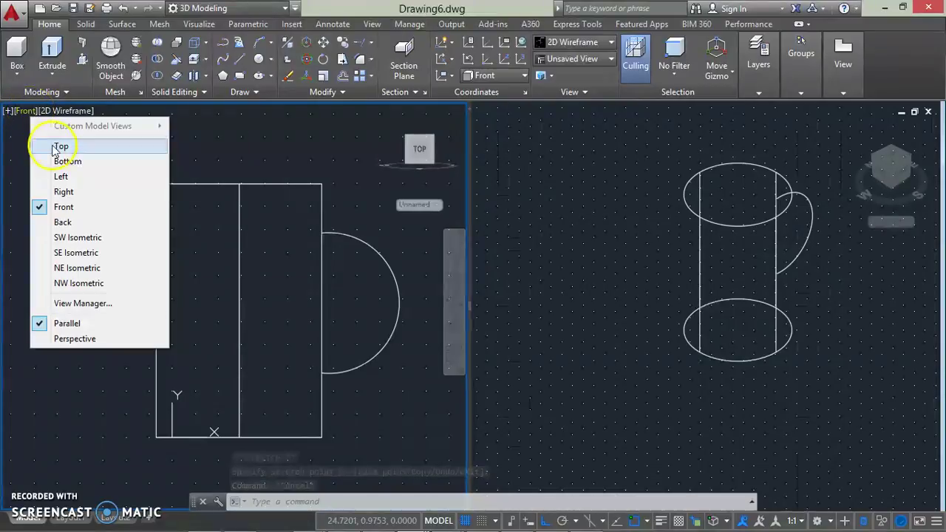
pyautogui.click(94, 193)
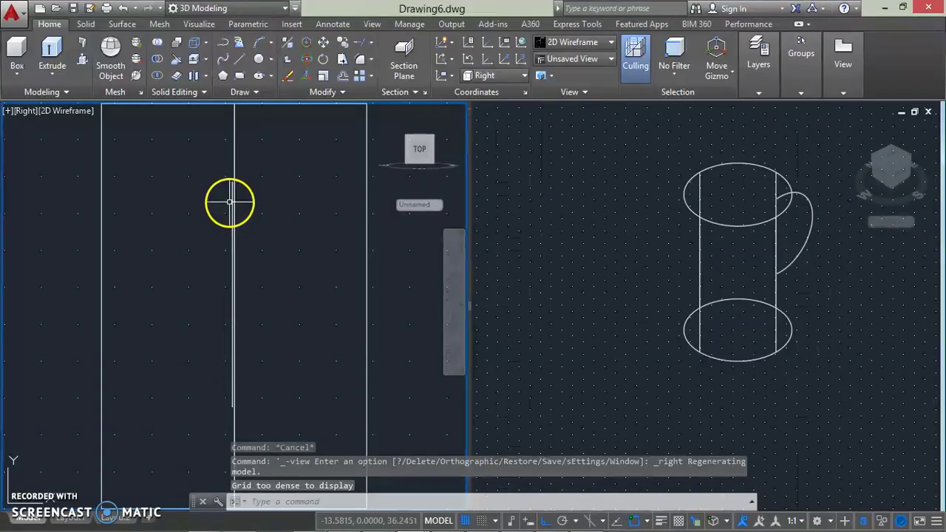
pyautogui.moveTo(232, 221)
pyautogui.click(232, 207)
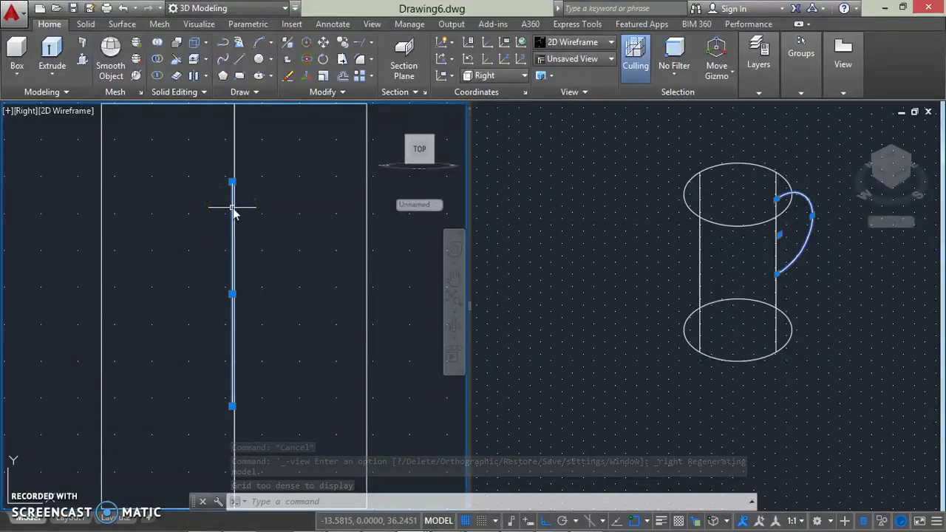
pyautogui.click(232, 294)
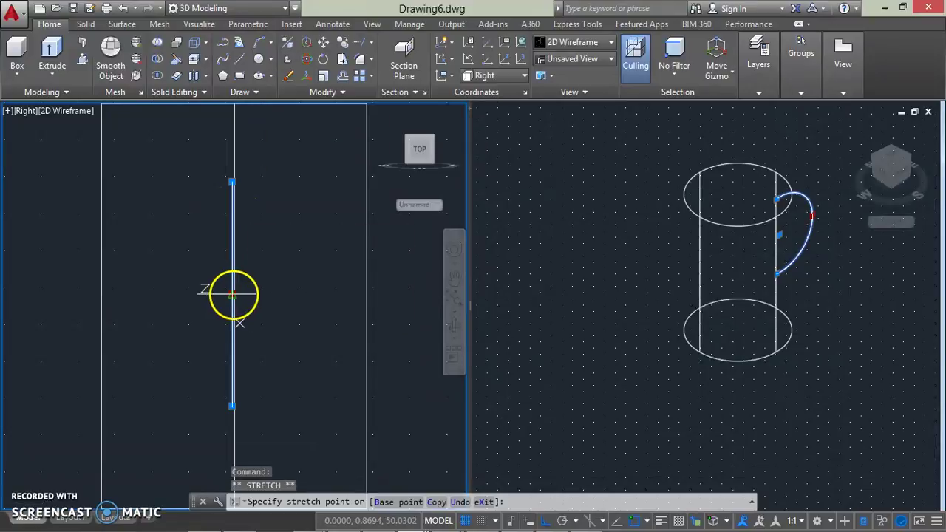
pyautogui.click(232, 294)
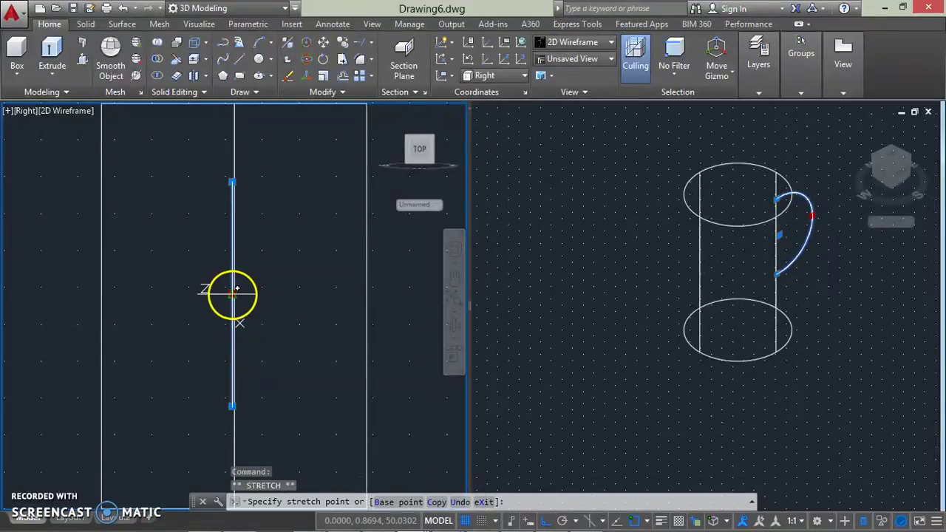
pyautogui.press('Escape')
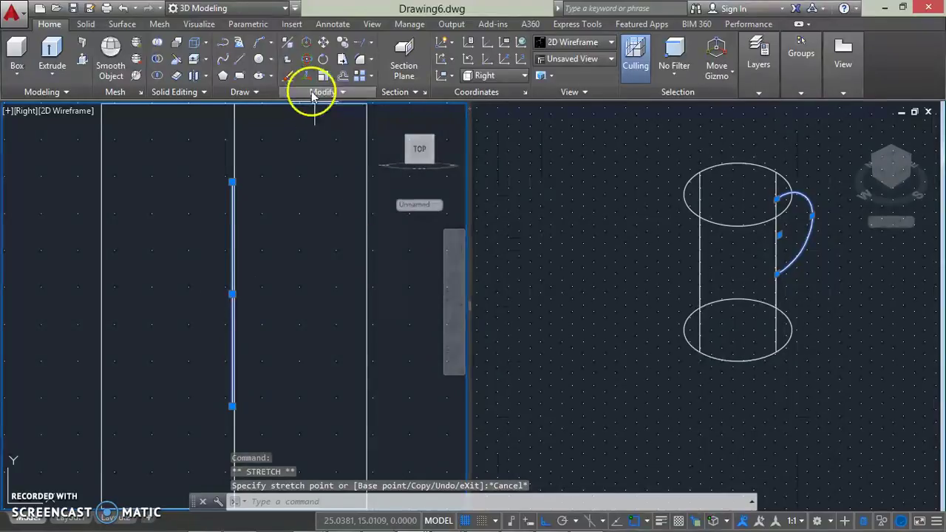
# Move the handle arc from its midpoint slightly sideways beside the cylinder.
pyautogui.click(323, 44)
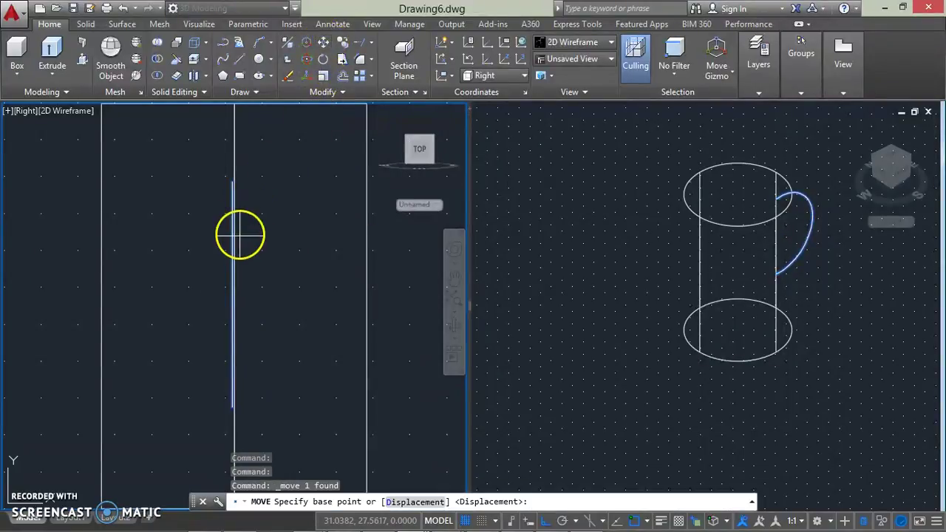
pyautogui.click(232, 293)
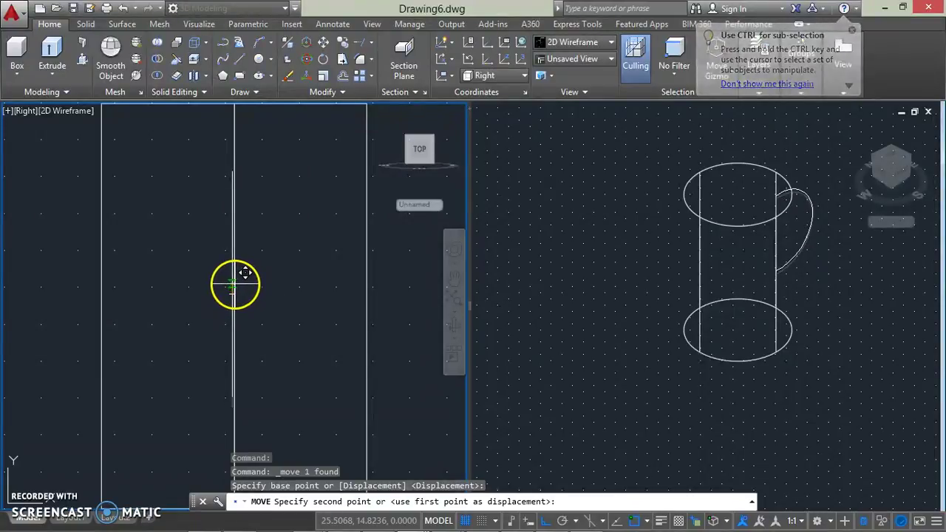
pyautogui.click(234, 285)
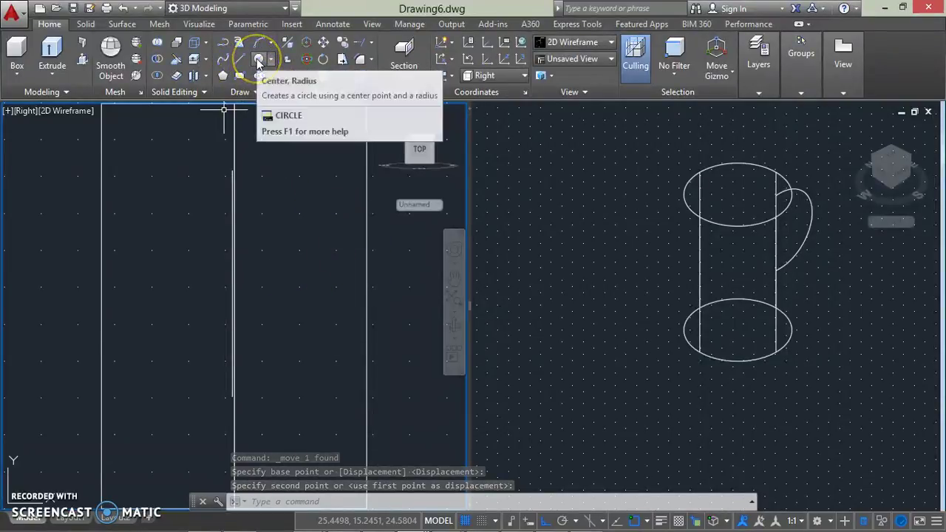
# Draw a 0.8-radius circle centred on the handle arc's top end.
pyautogui.click(258, 62)
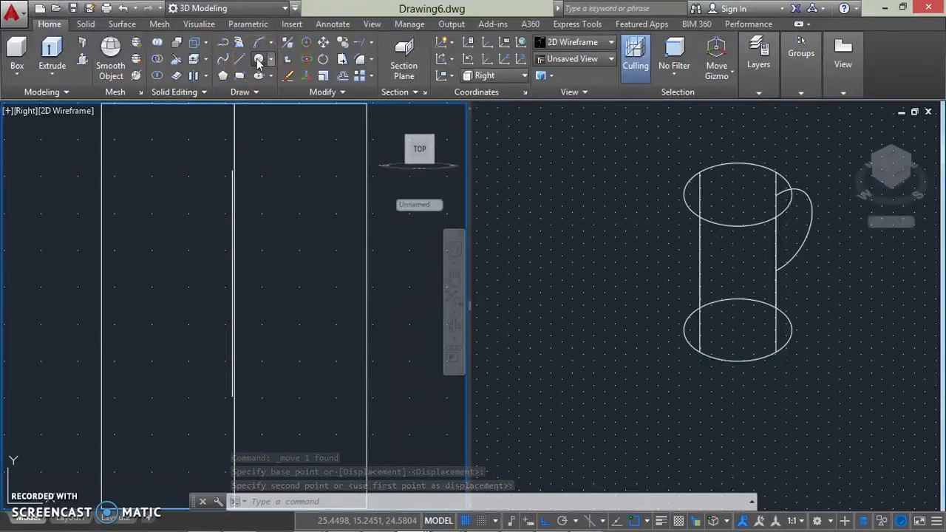
pyautogui.click(232, 169)
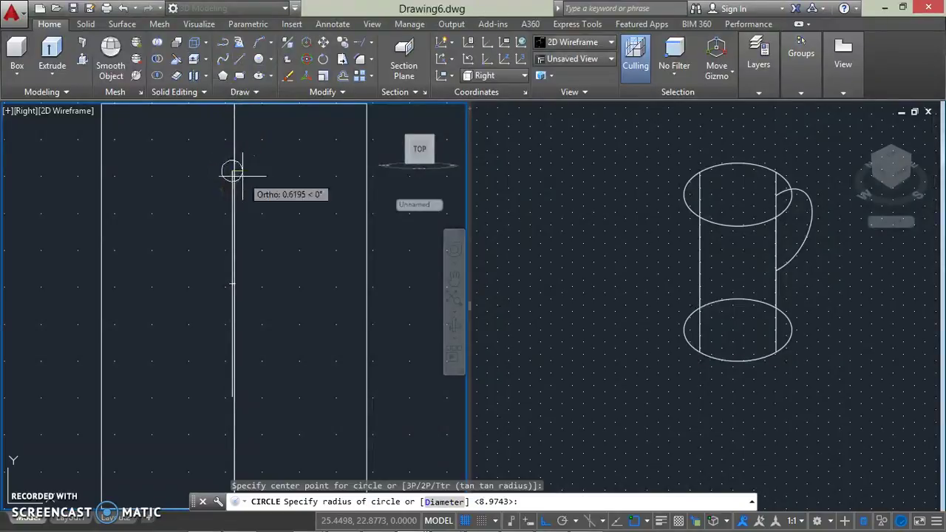
pyautogui.write('.8')
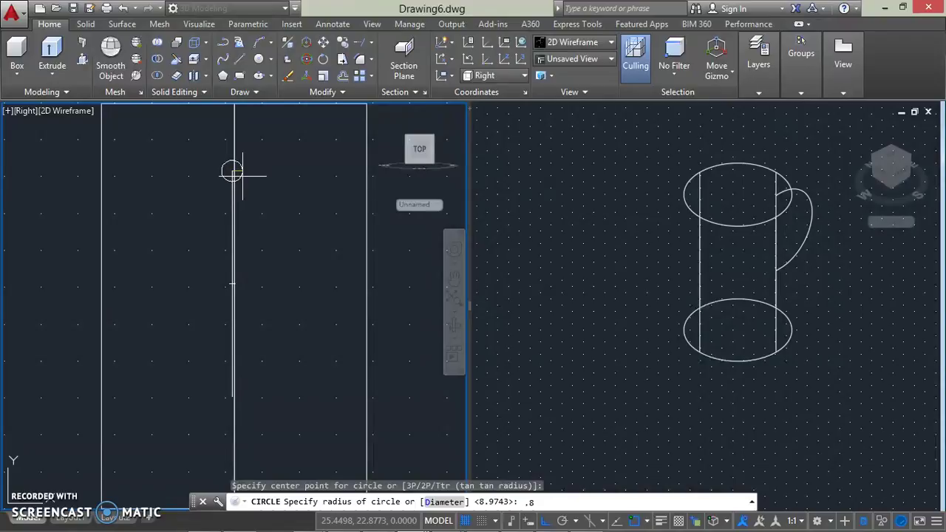
pyautogui.press('Return')
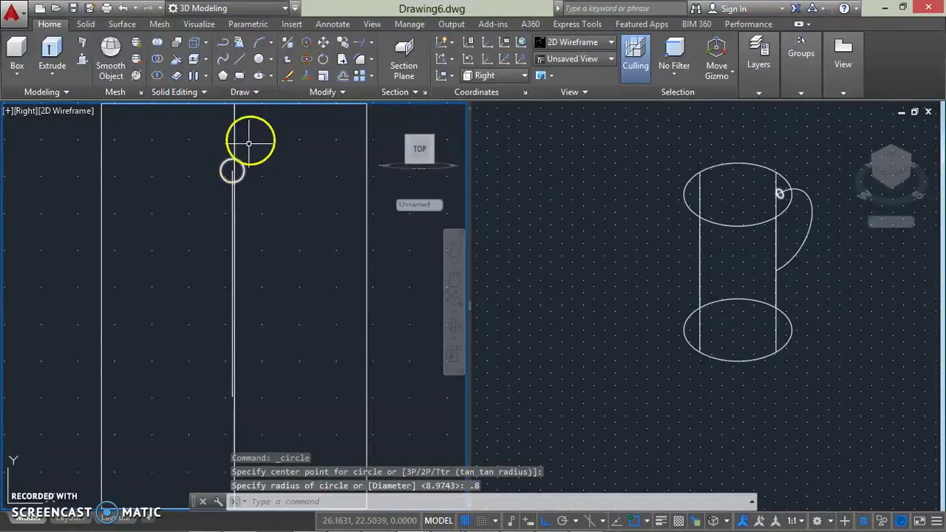
pyautogui.click(49, 74)
pyautogui.click(48, 180)
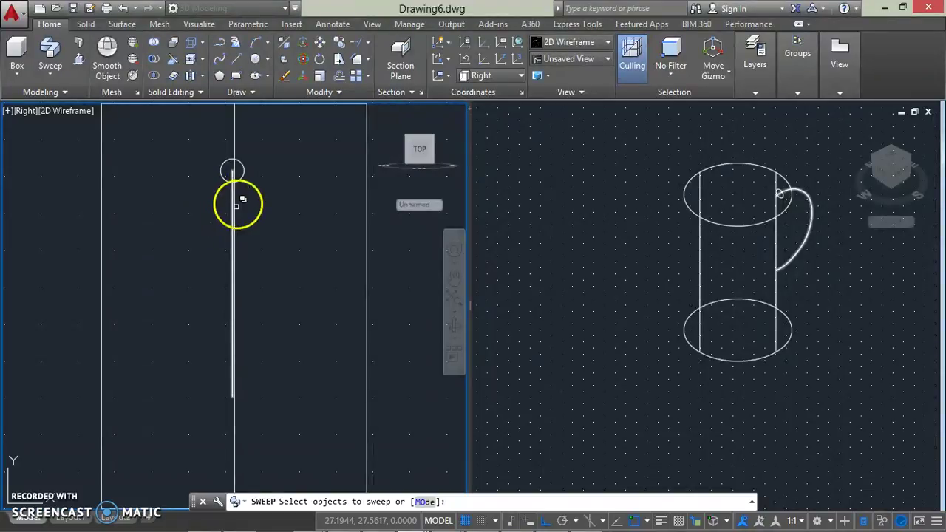
# Sweep the 0.8 circle along the handle arc, choosing Arc among the overlapping objects.
pyautogui.click(243, 175)
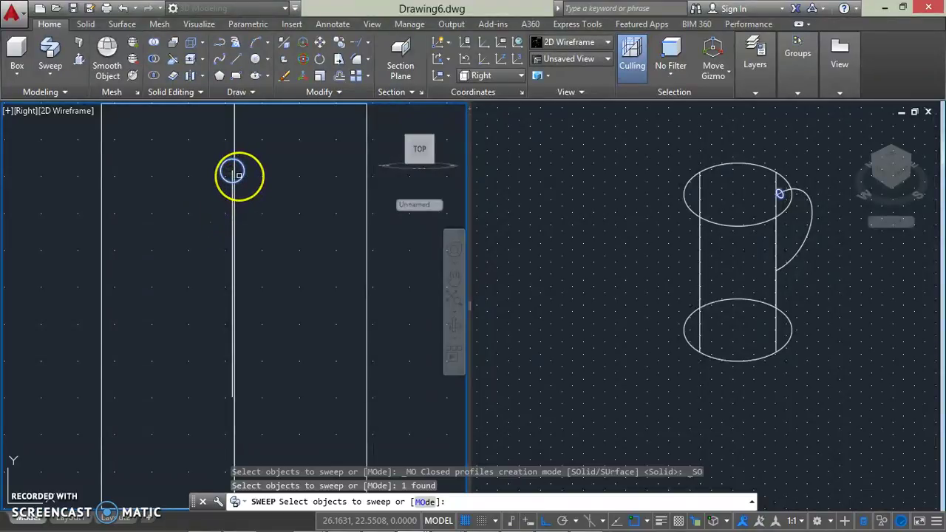
pyautogui.press('Return')
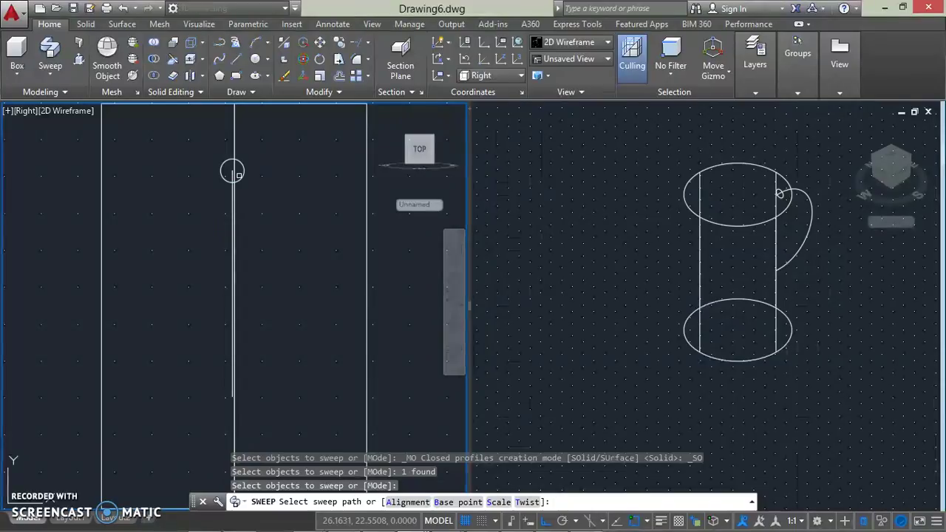
pyautogui.click(238, 226)
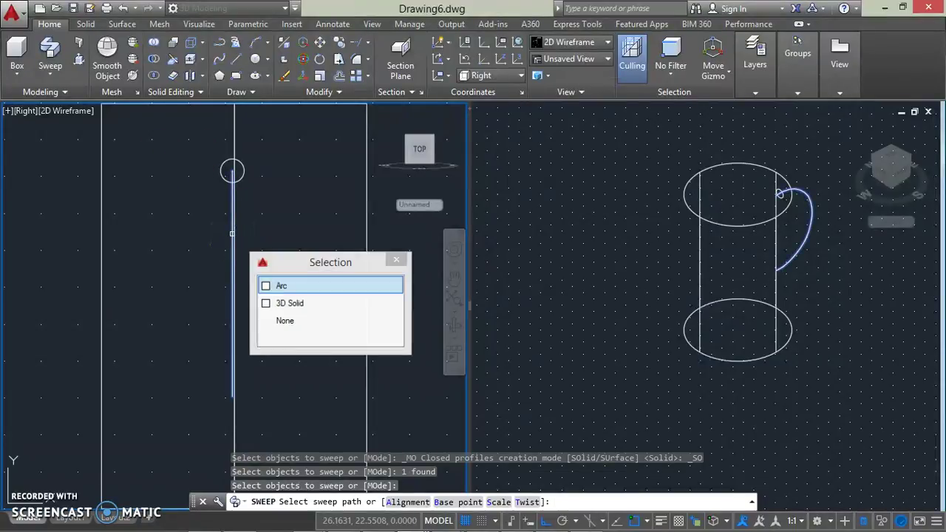
pyautogui.click(267, 289)
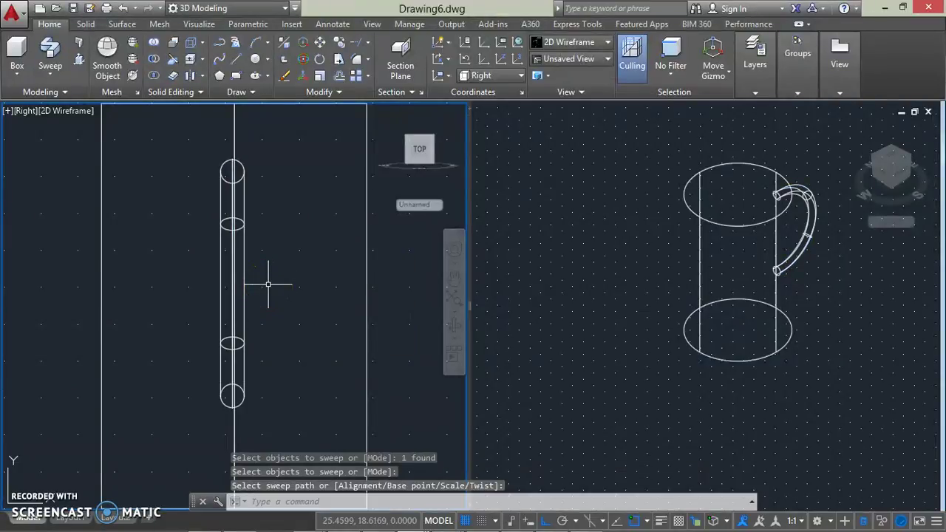
pyautogui.press('Return')
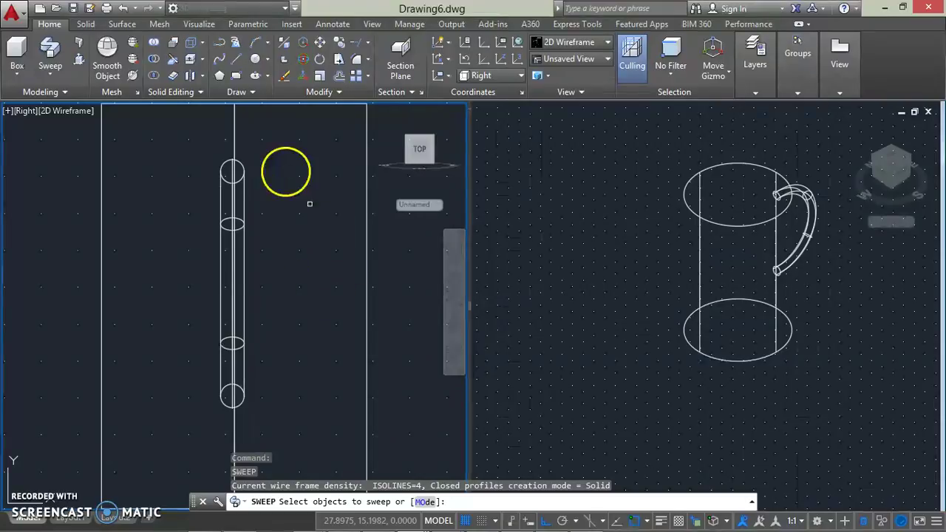
pyautogui.press('Escape')
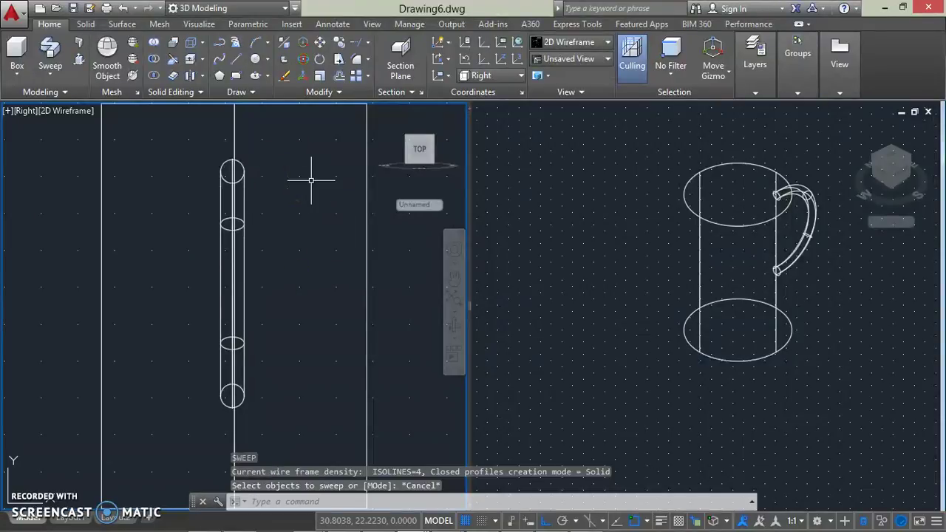
pyautogui.scroll(-2, 308, 204)
pyautogui.scroll(-1, 311, 209)
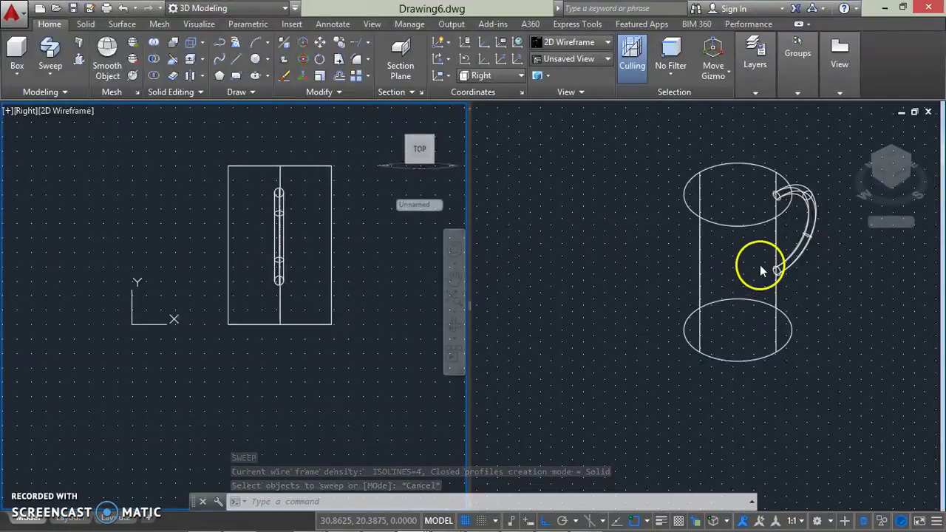
# Set the SW Isometric viewport to the Realistic visual style and orbit it slightly.
pyautogui.click(519, 137)
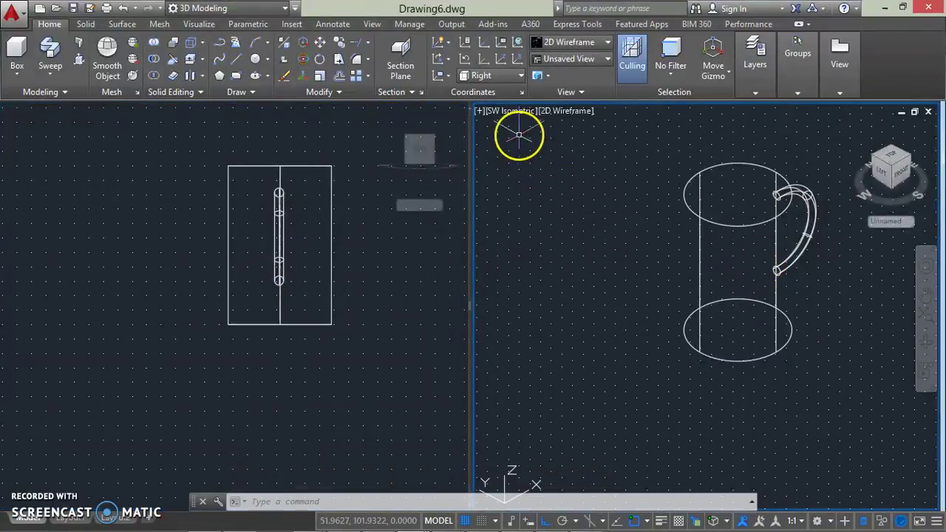
pyautogui.click(556, 112)
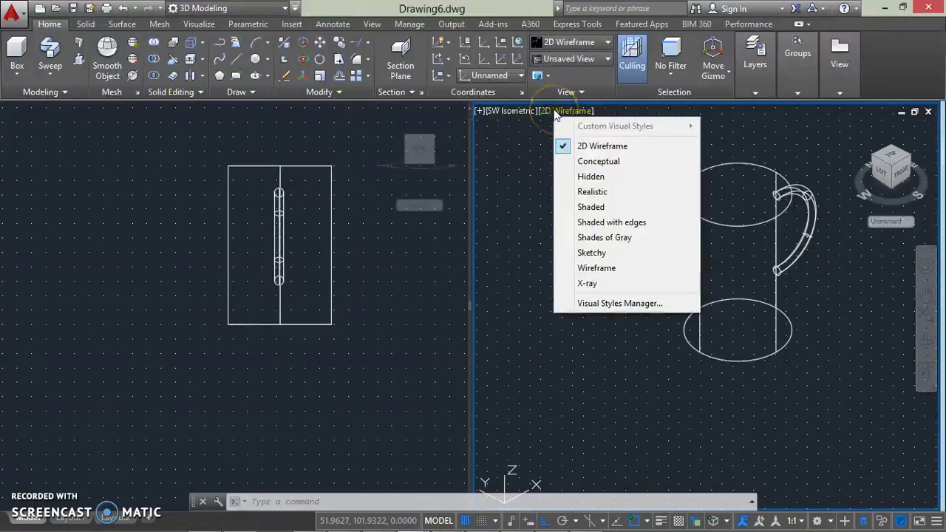
pyautogui.click(613, 193)
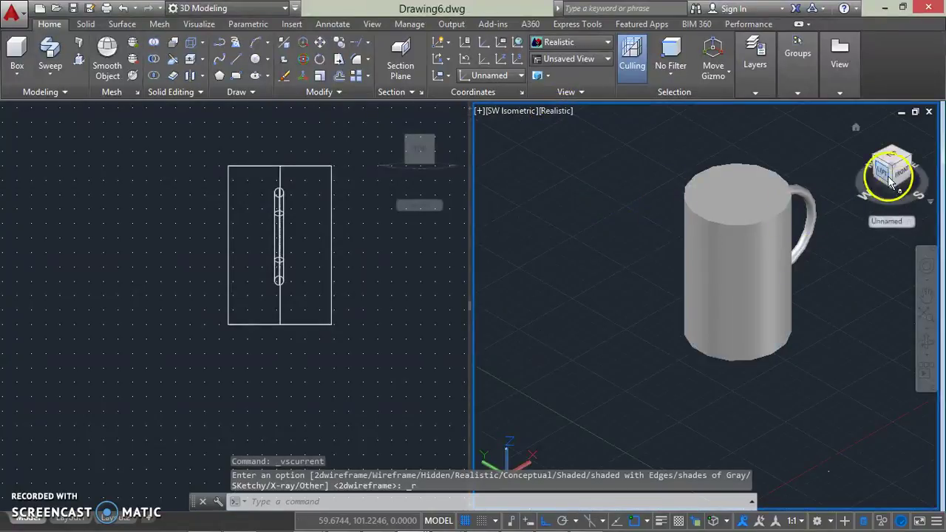
pyautogui.keyDown('shift'); pyautogui.moveTo(812, 184); pyautogui.dragTo(754, 194, button='middle'); pyautogui.keyUp('shift')
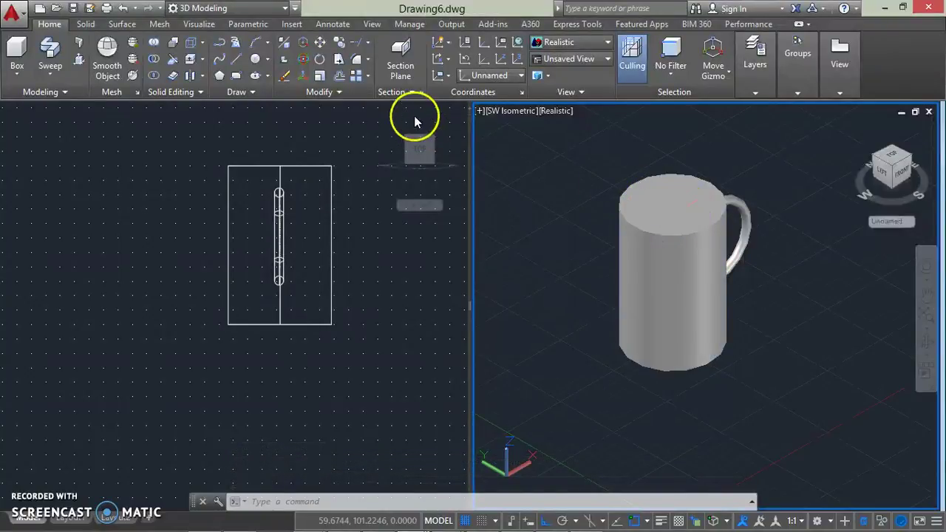
# Shell the cylinder with a 0.7 wall thickness, removing its top face.
pyautogui.click(85, 23)
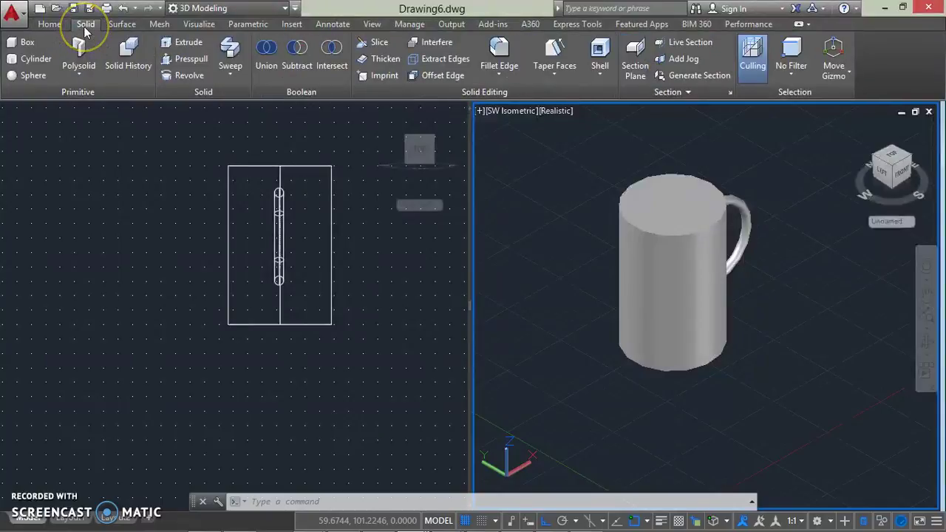
pyautogui.click(599, 49)
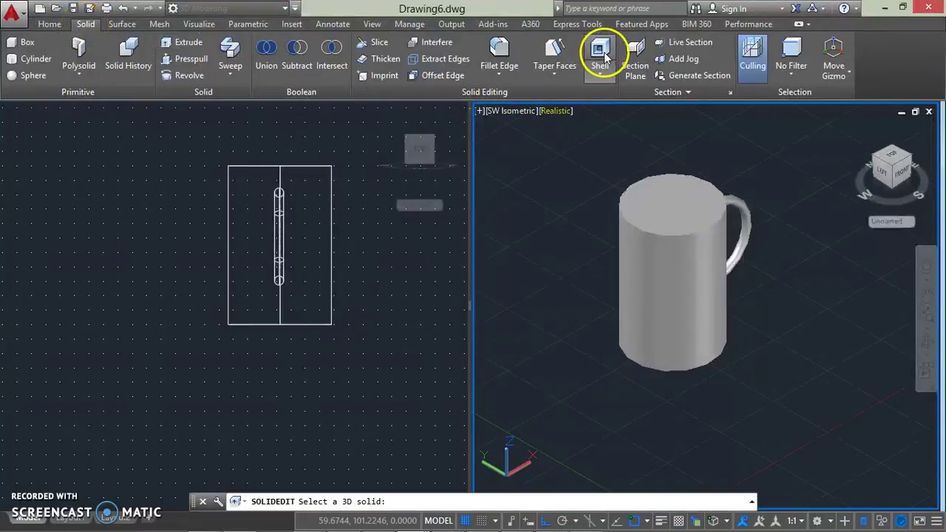
pyautogui.click(655, 207)
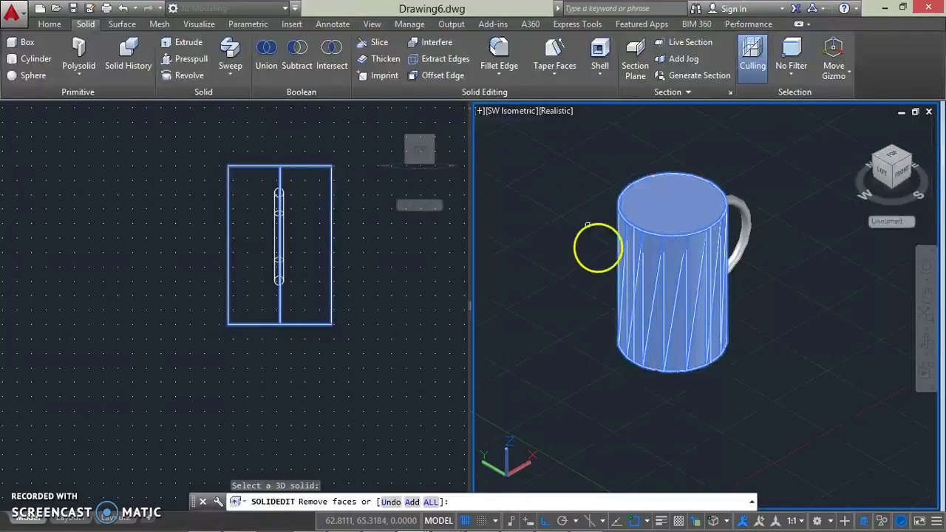
pyautogui.click(656, 207)
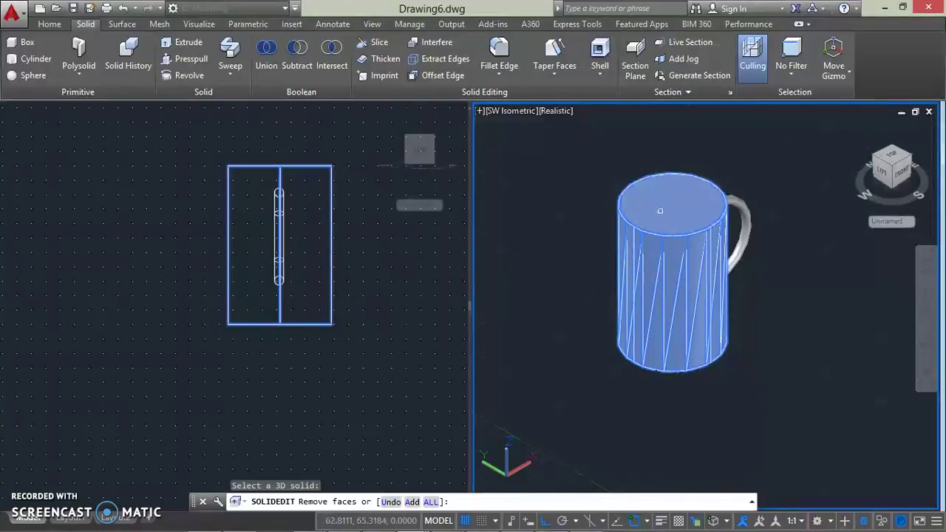
pyautogui.click(659, 211)
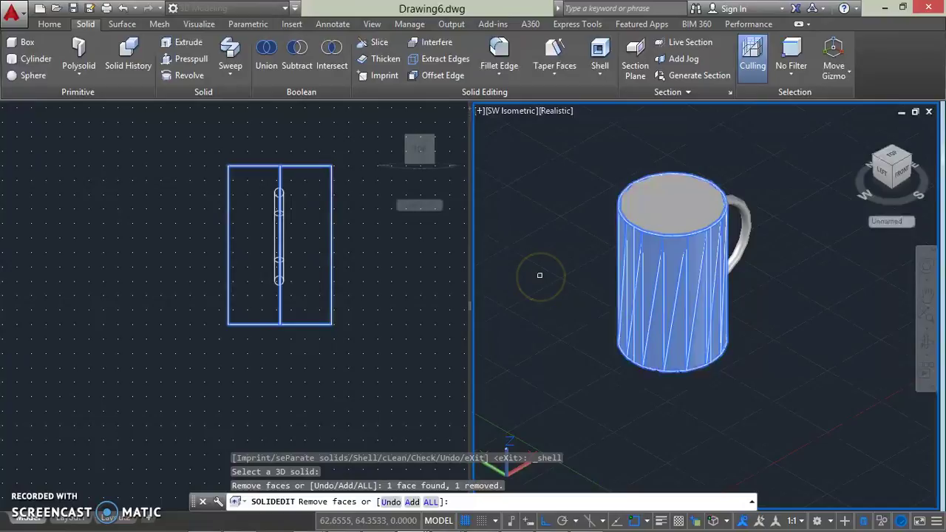
pyautogui.press('Return')
pyautogui.write('.7')
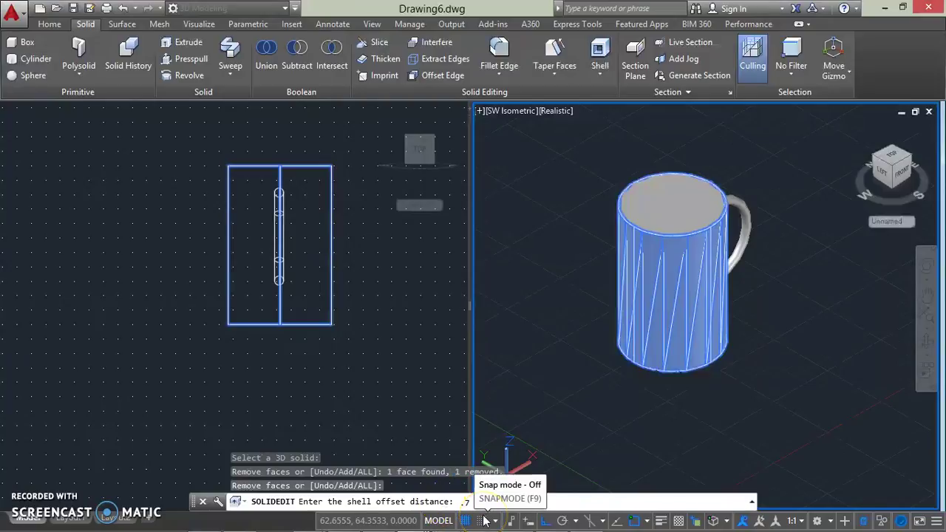
pyautogui.press('Return')
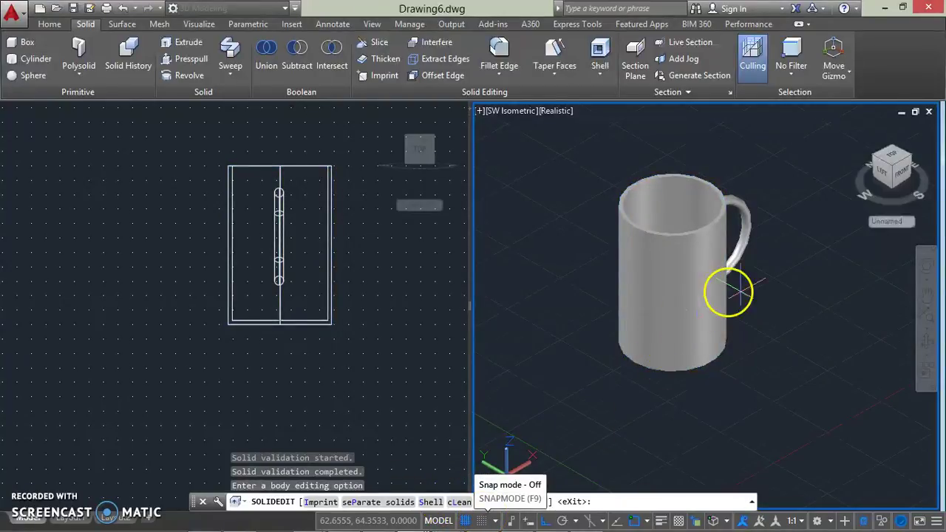